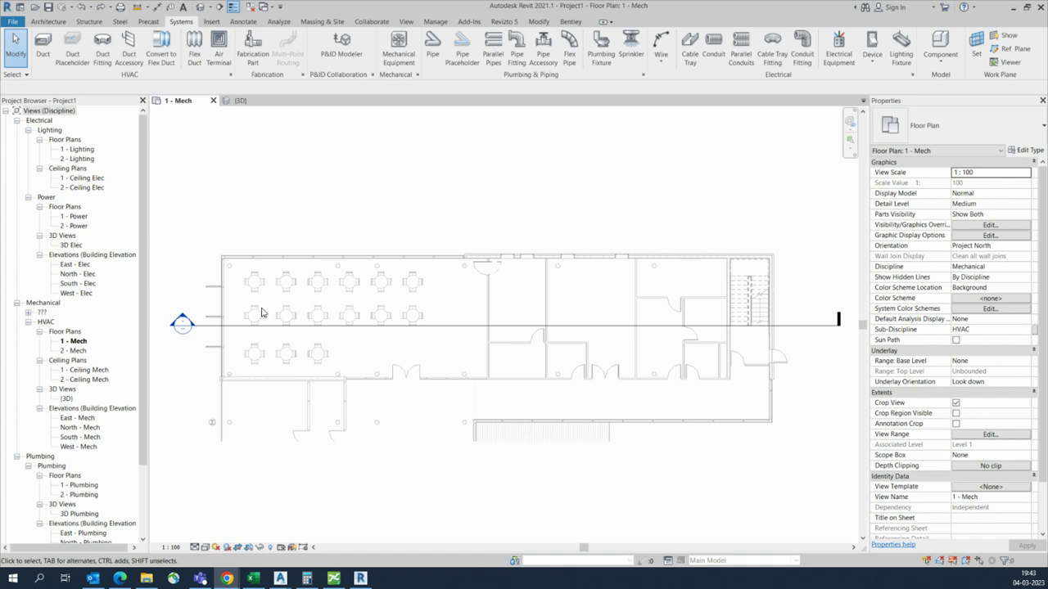
Open the section view belonging to the section line that crosses the 1 - Mech floor plan
scroll(255, 310, up, 4)
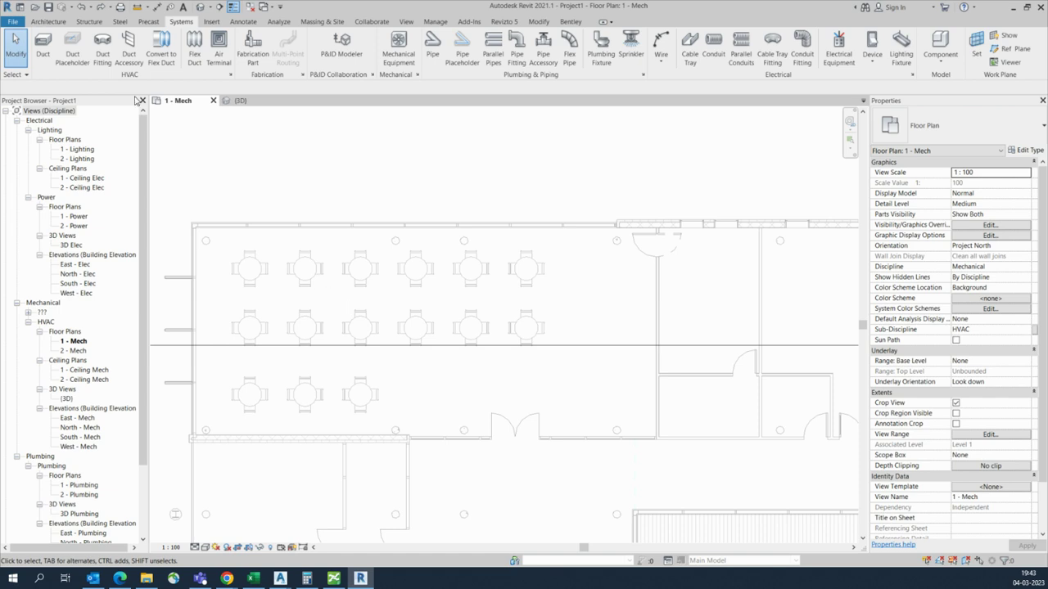
scroll(401, 357, down, 2)
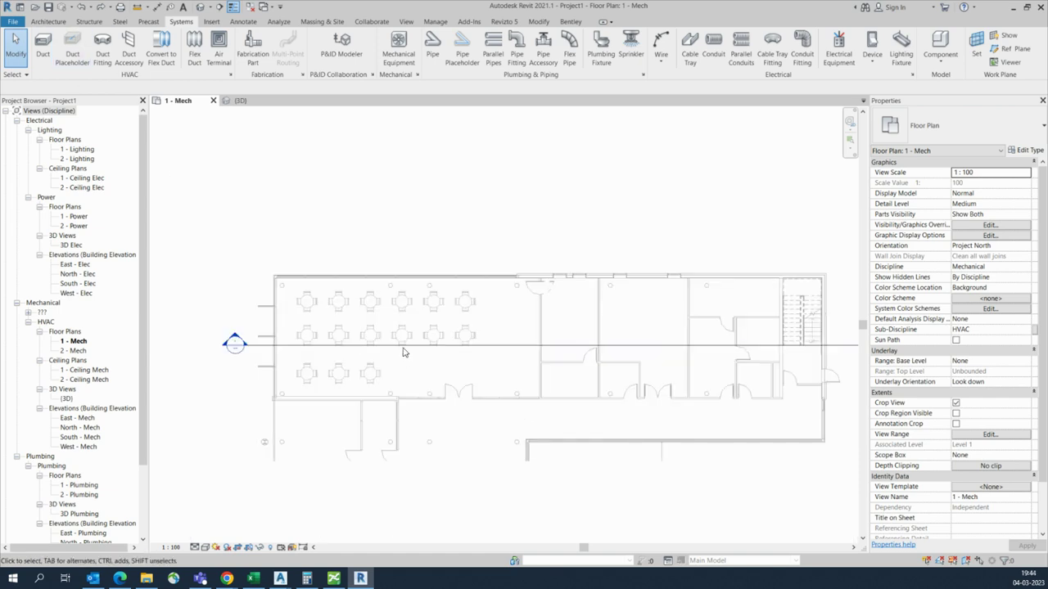
scroll(407, 357, down, 1)
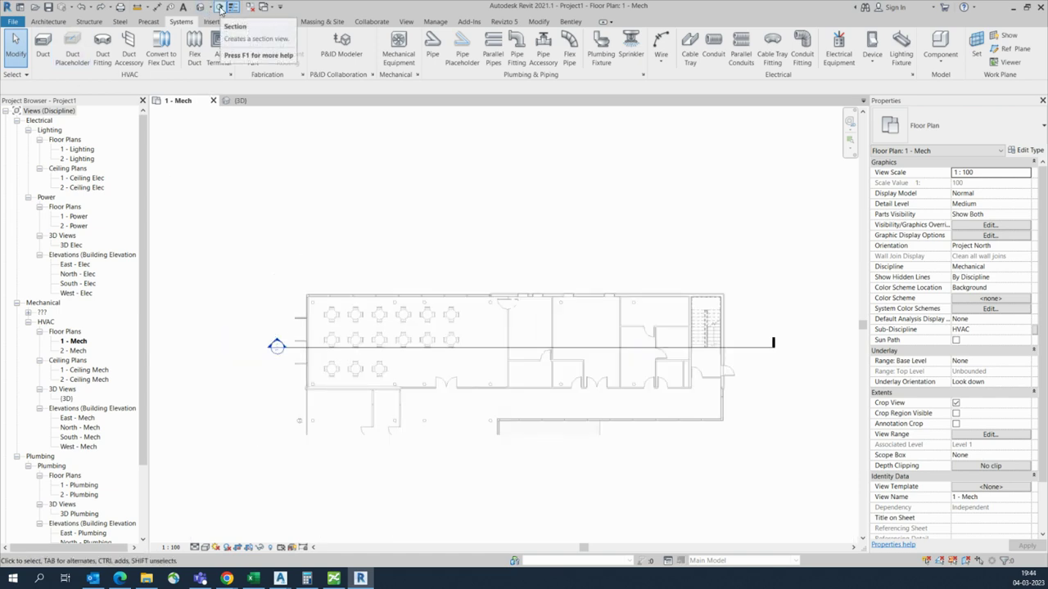
click(499, 355)
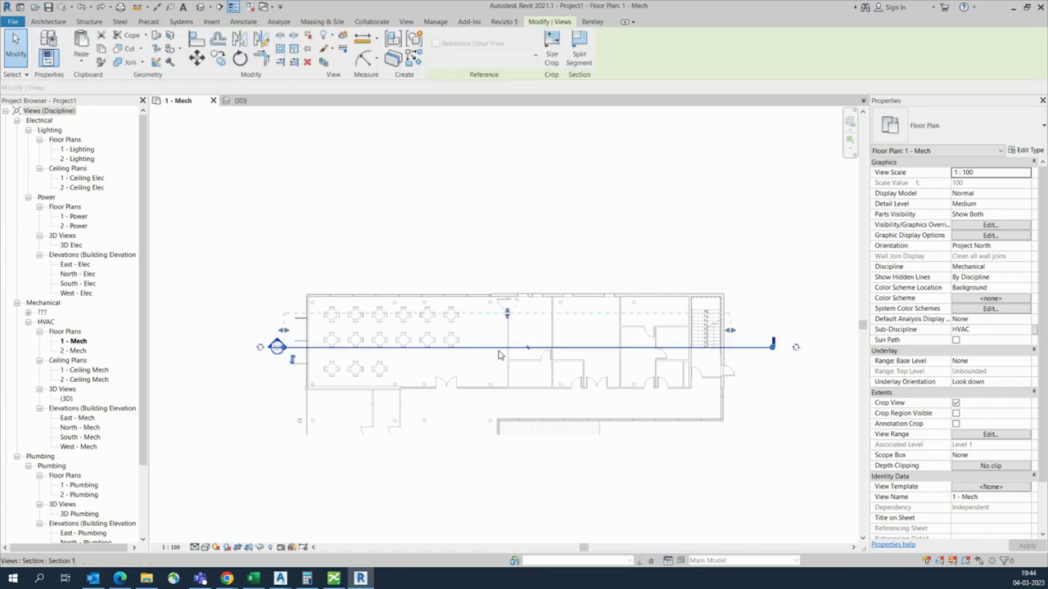
right_click(499, 355)
click(528, 164)
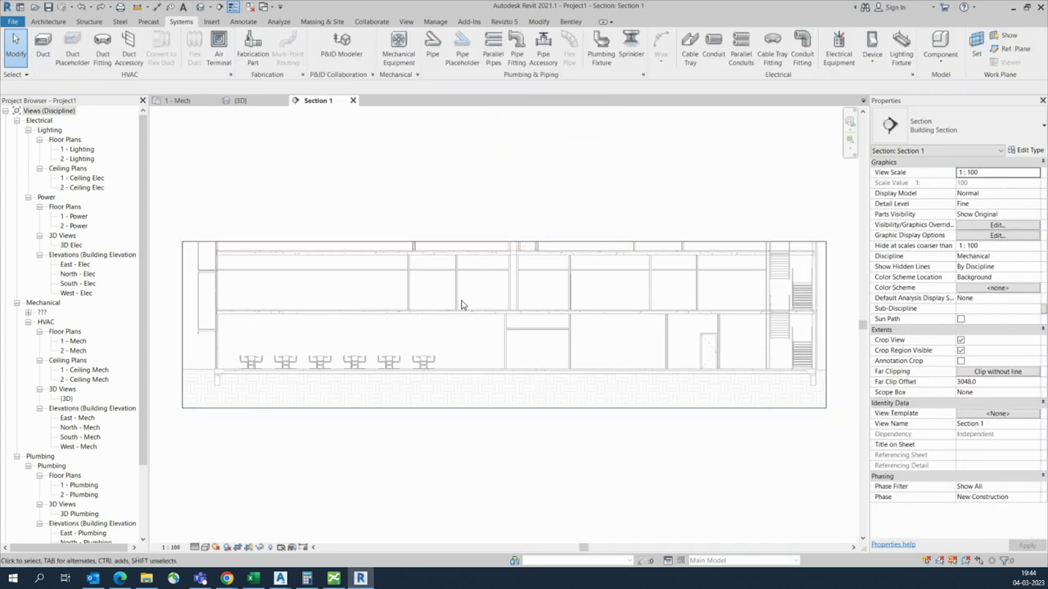
middle_drag(475, 355, 494, 337)
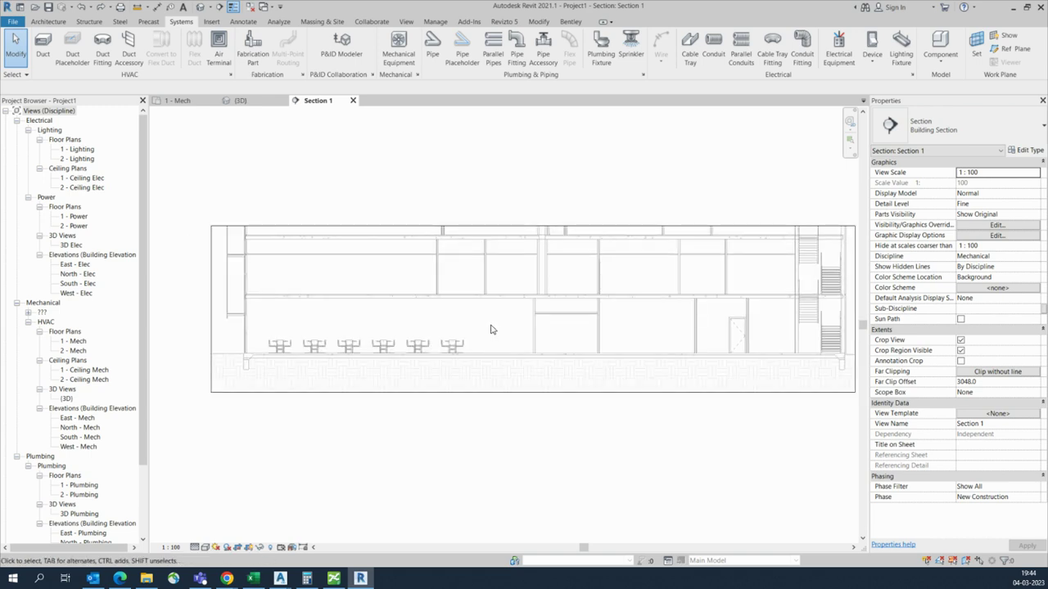
Tile all open views and fit the section, floor plan and 3D view to their windows
key(w)
key(t)
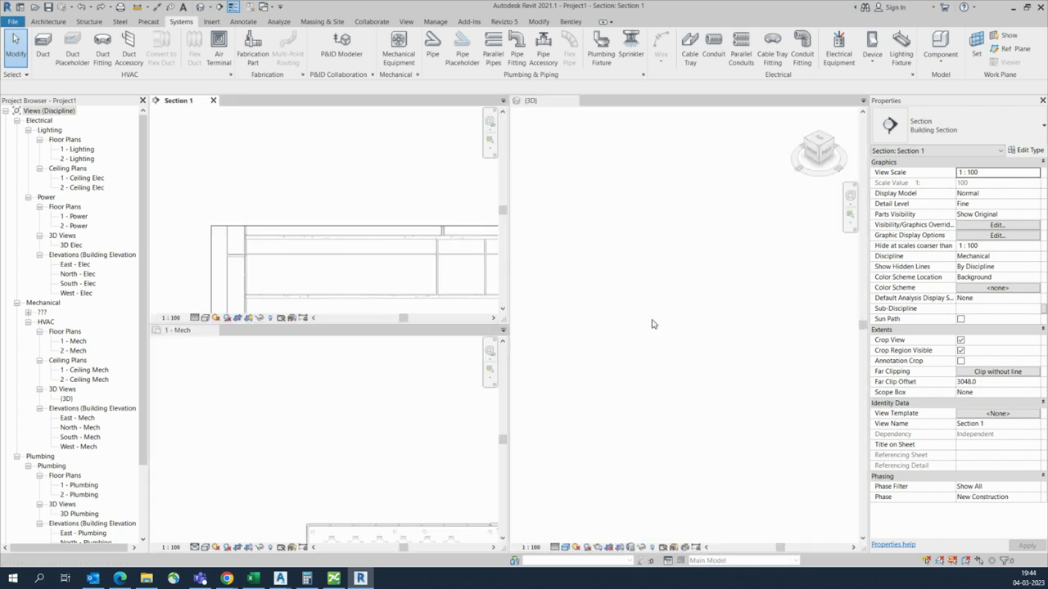
key(z)
key(a)
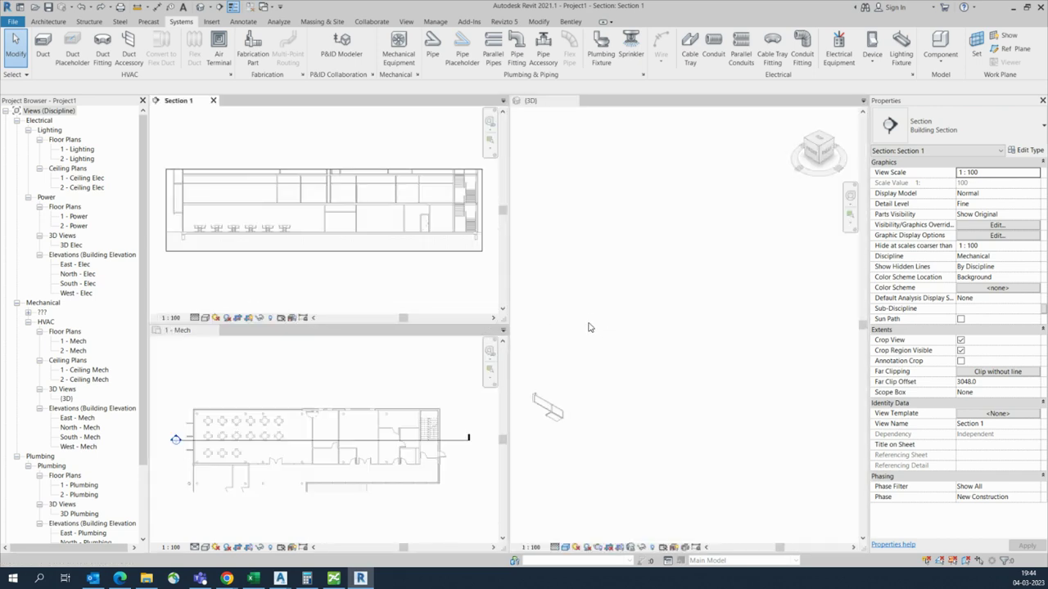
scroll(552, 430, up, 5)
middle_drag(695, 388, 860, 370)
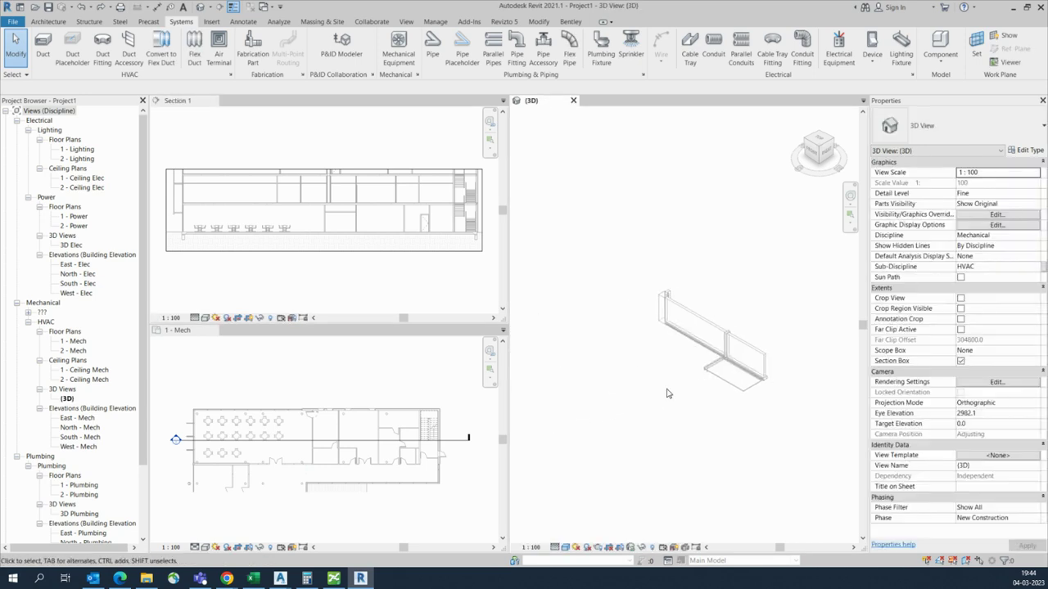
Close the 3D view and tile the 1 - Mech plan and Section 1 side by side, fitted to their windows
click(573, 100)
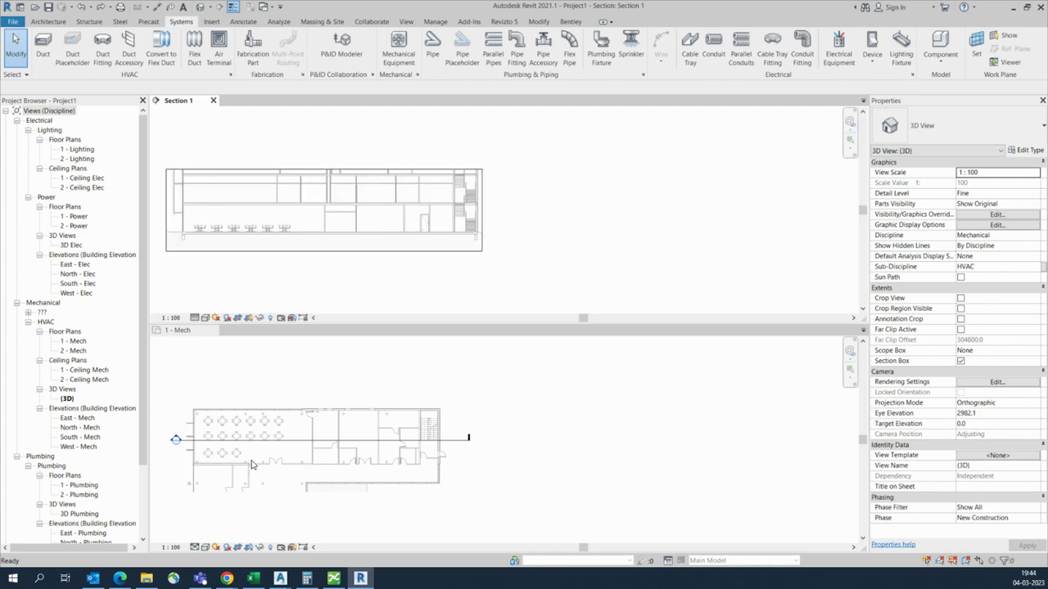
scroll(368, 426, up, 3)
key(w)
key(t)
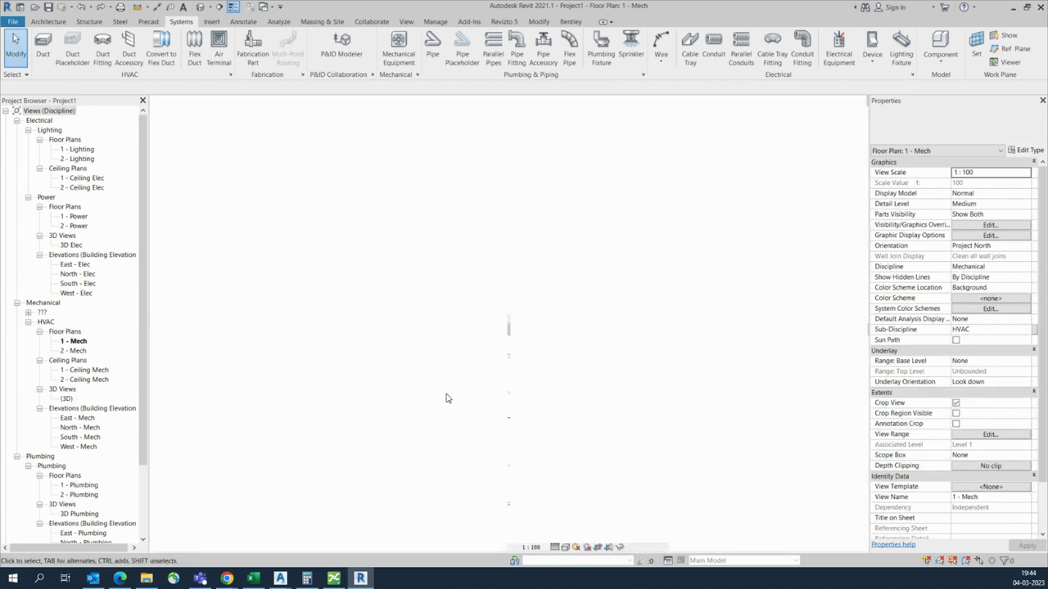
key(z)
key(a)
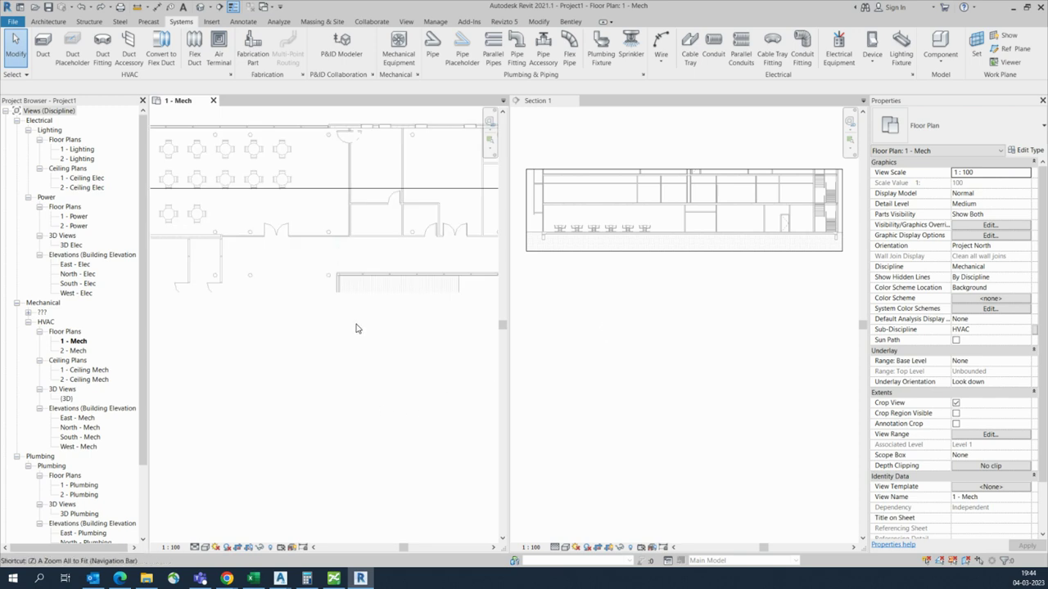
scroll(304, 353, up, 3)
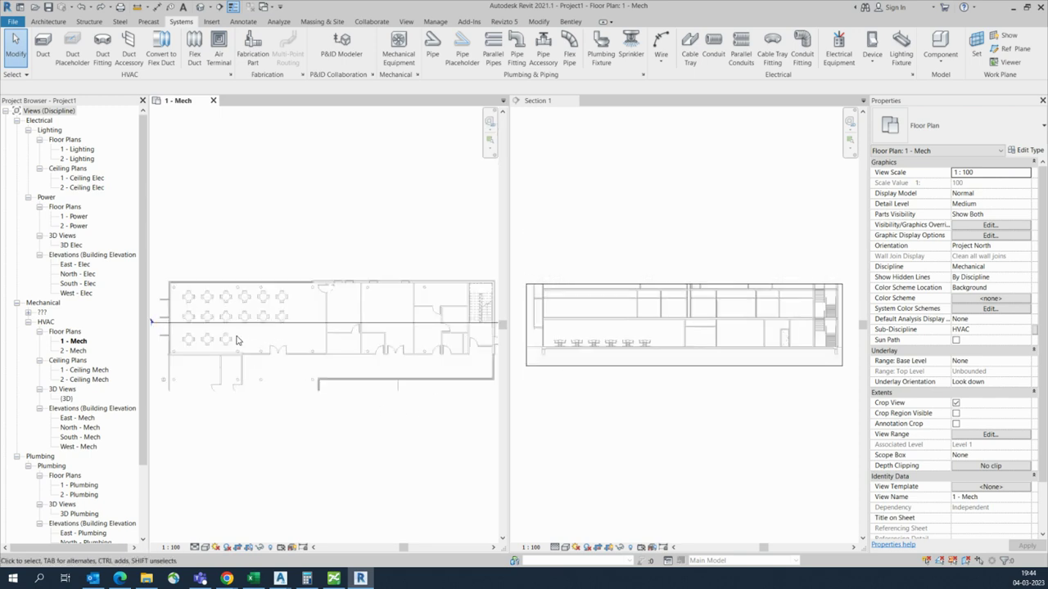
Turn off Crop Region Visible for the Section 1 view
middle_drag(659, 401, 688, 394)
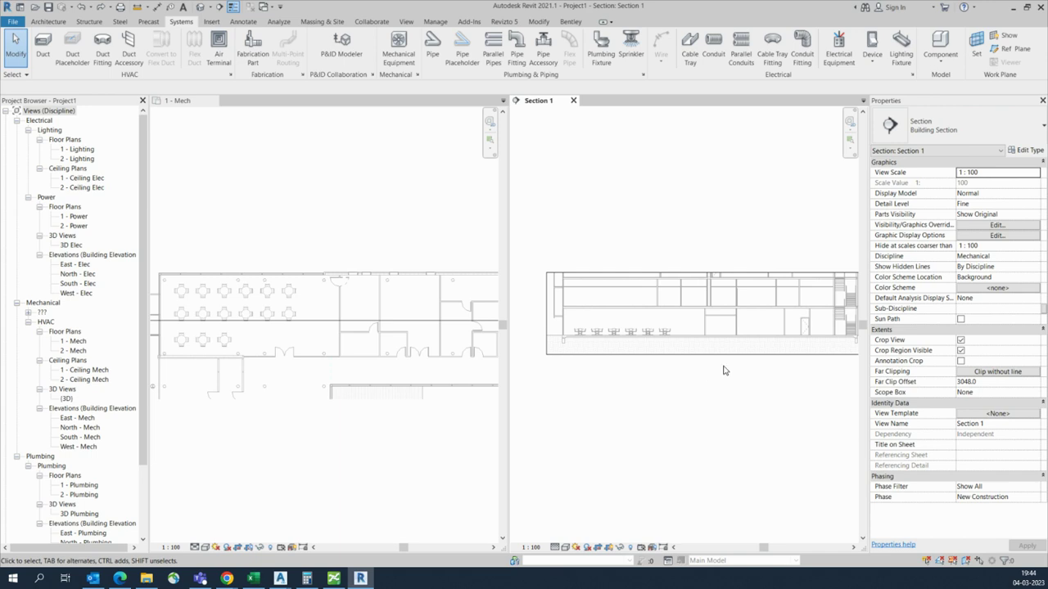
click(960, 351)
middle_drag(650, 382, 716, 377)
scroll(217, 338, up, 2)
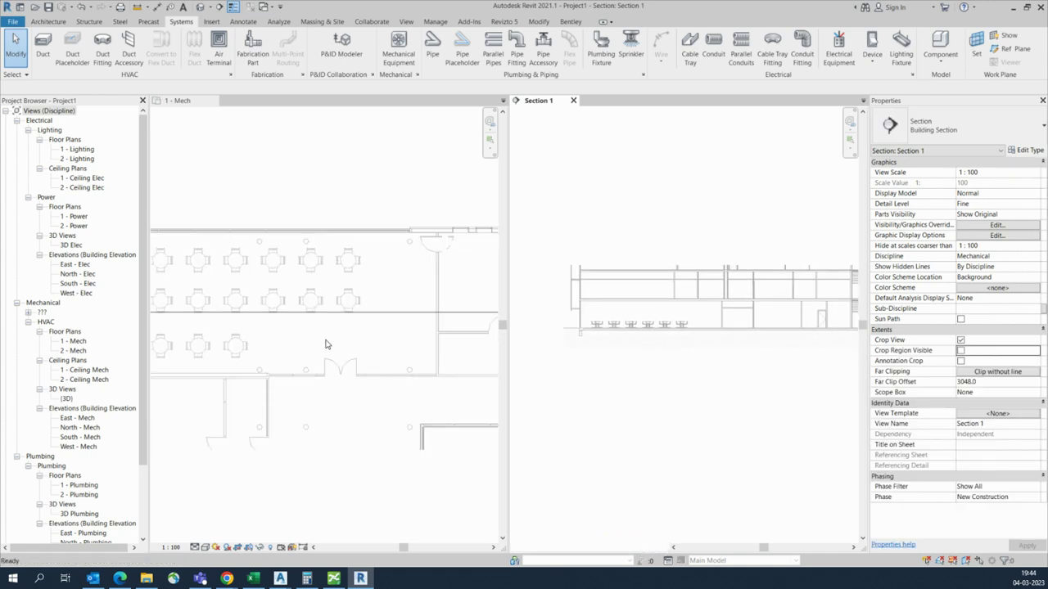
Start the Duct command in the 1 - Mech plan and set the rectangular duct's middle elevation to 3100 mm
scroll(343, 360, down, 2)
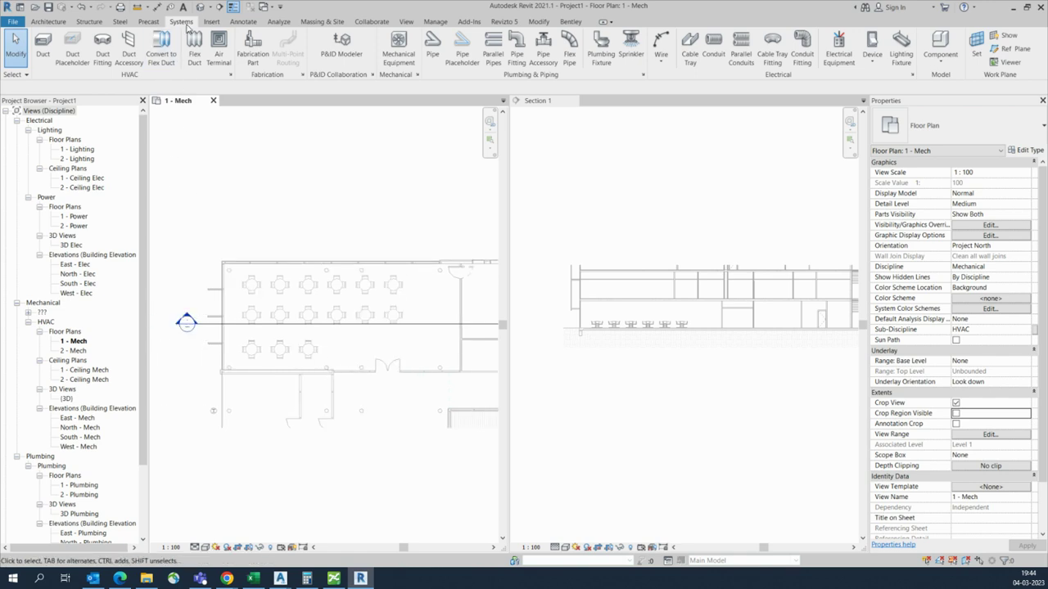
click(42, 45)
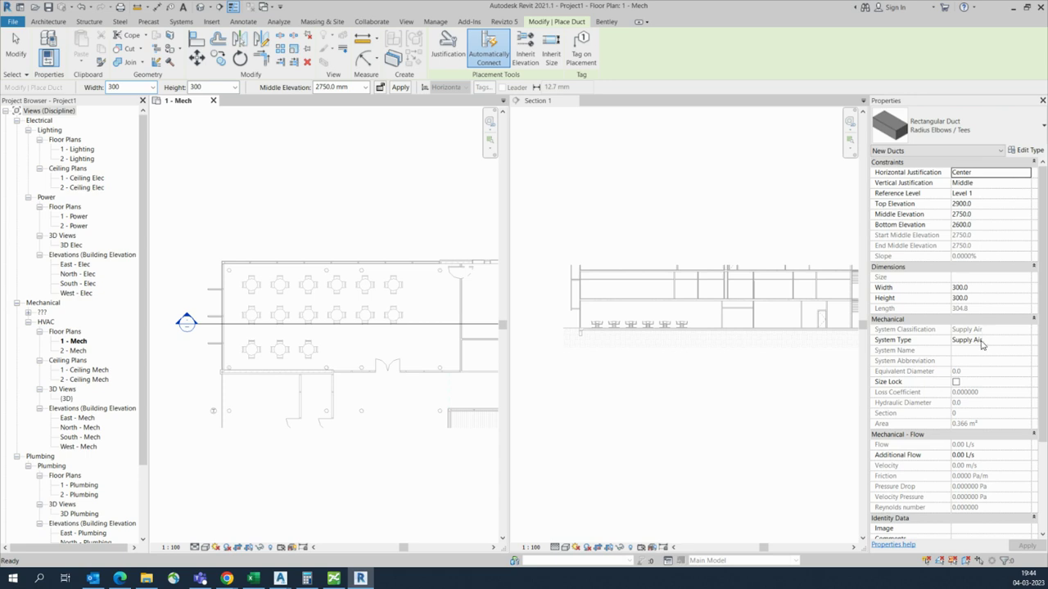
click(152, 86)
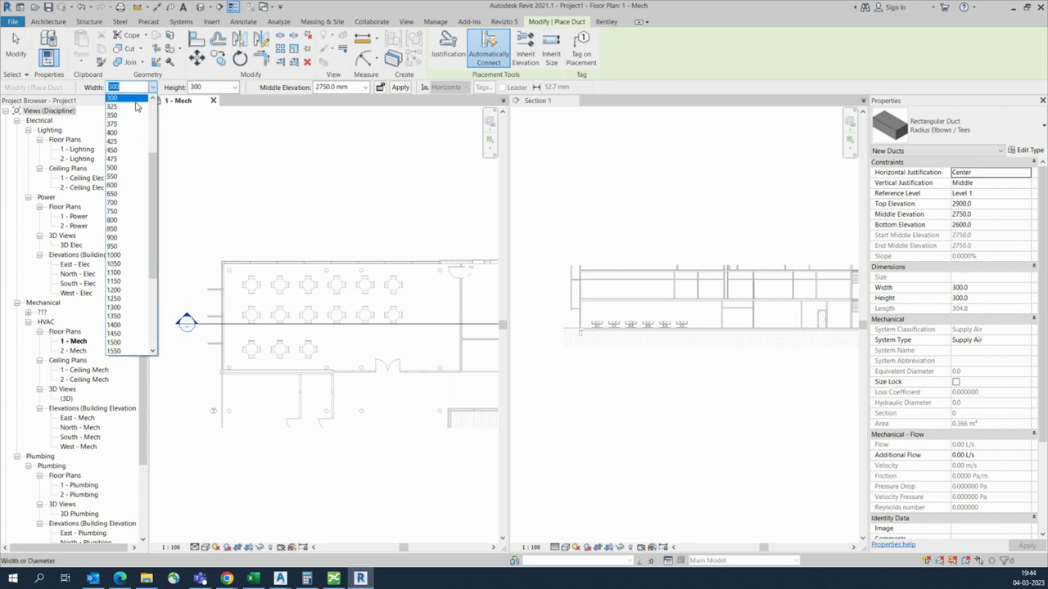
click(152, 87)
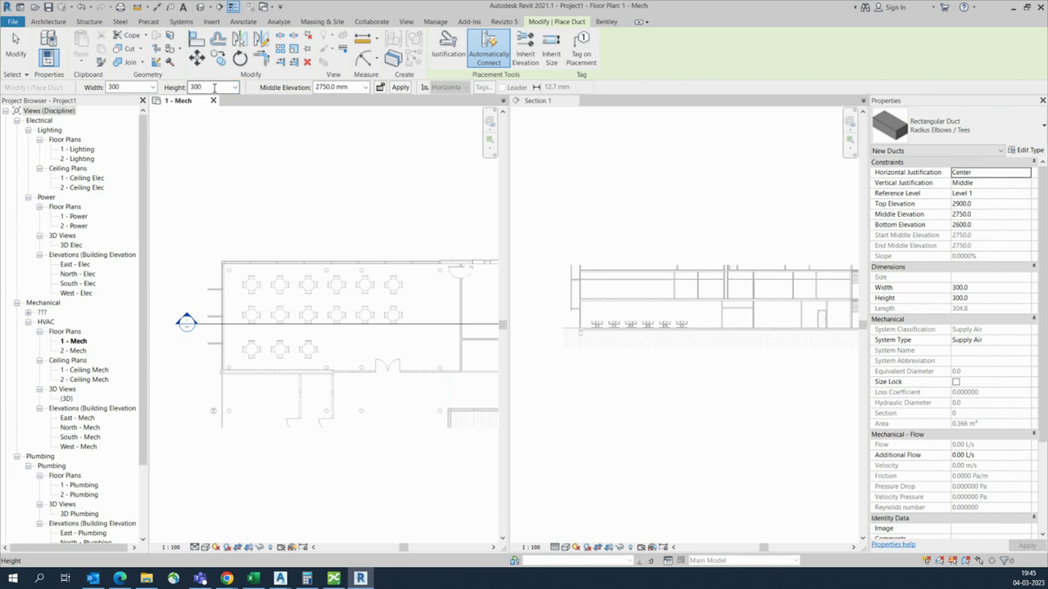
click(366, 87)
click(331, 99)
text(32)
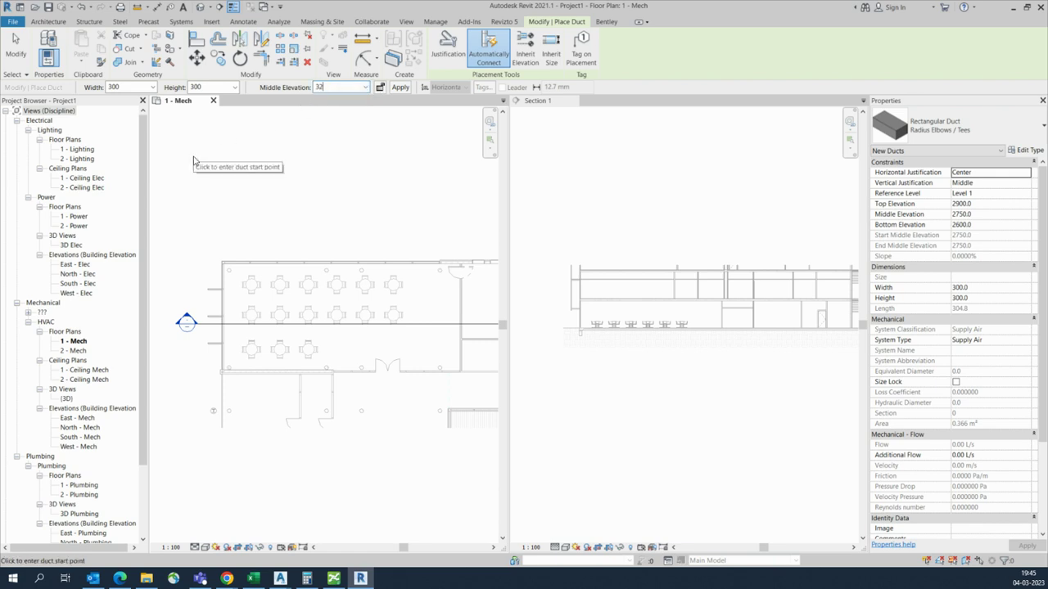
text(1)
key(BackSpace)
key(BackSpace)
text(0)
key(Return)
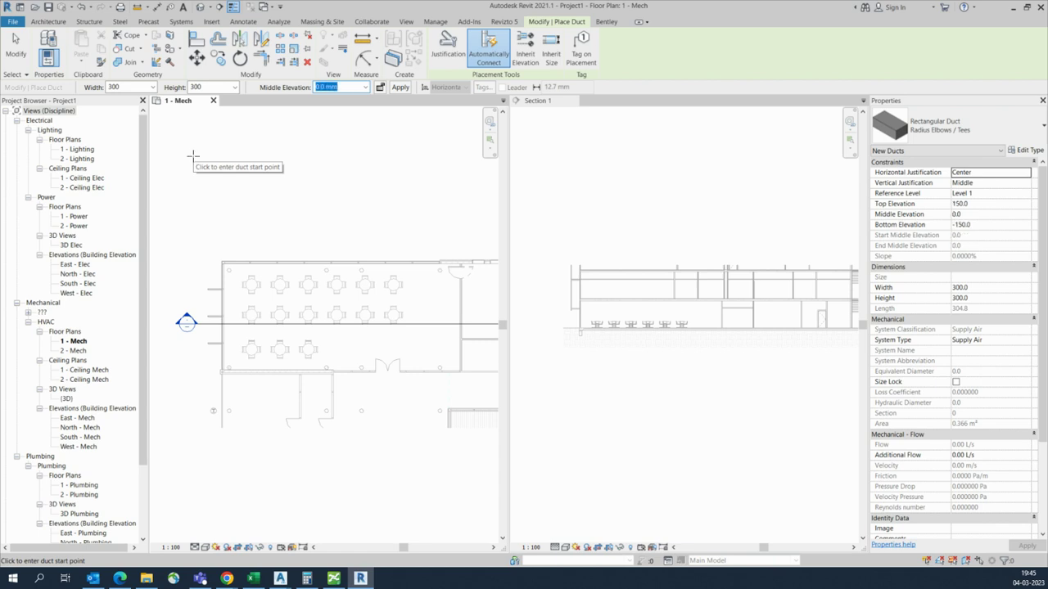
text(31)
key(Return)
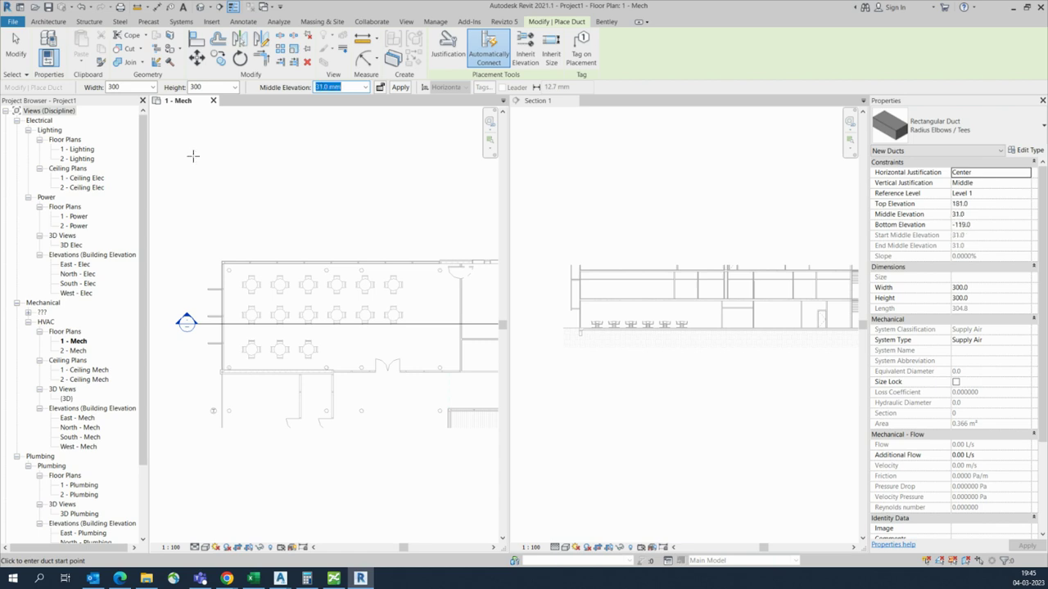
text(0)
key(Return)
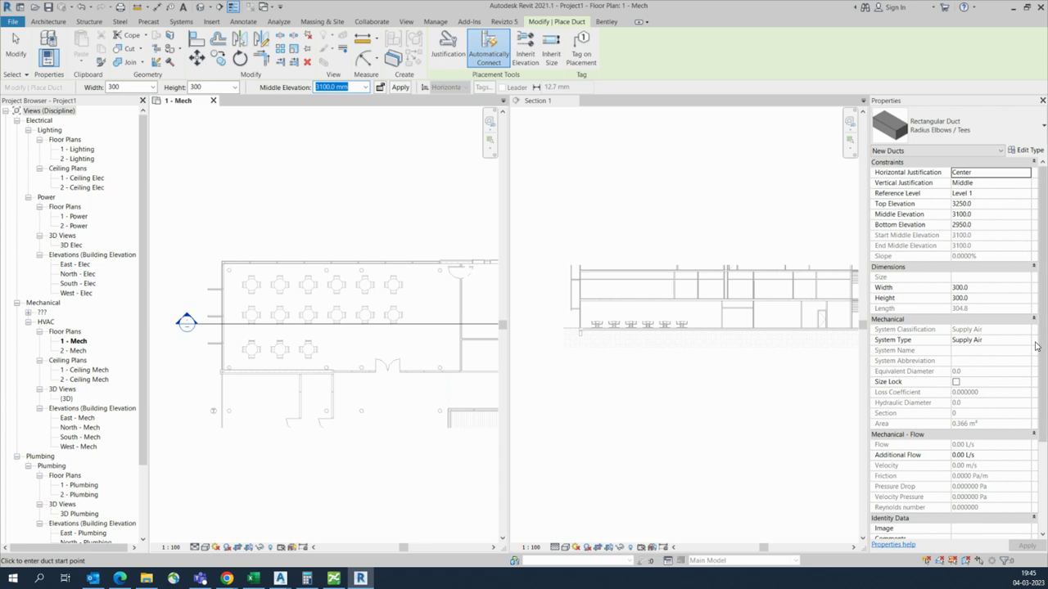
Draw a horizontal duct segment about 4300 mm long between the upper two table rows, starting near the plan's left wall
click(238, 296)
scroll(288, 295, up, 2)
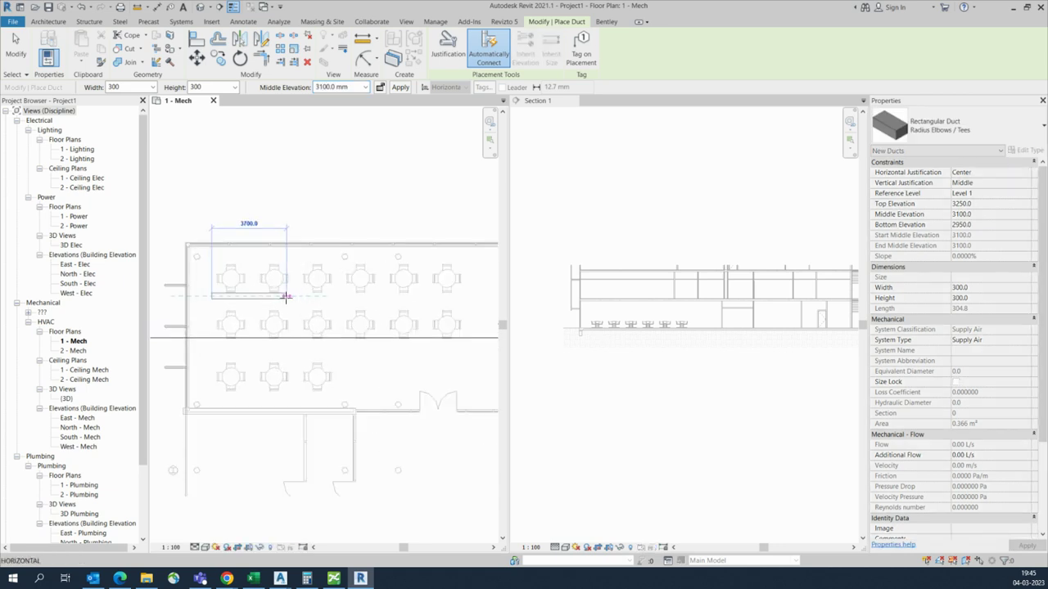
scroll(287, 297, up, 2)
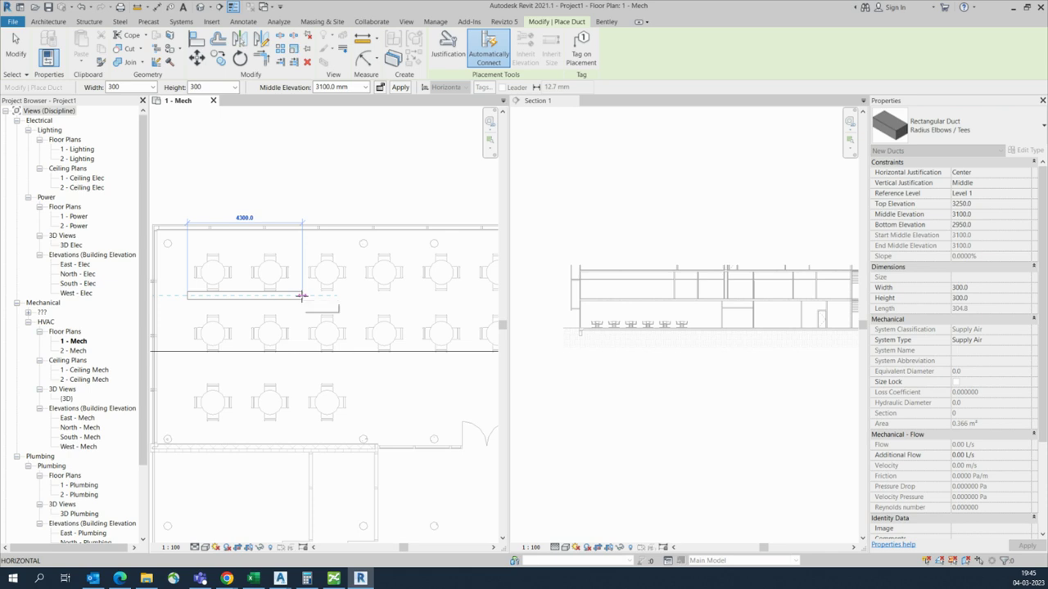
click(302, 296)
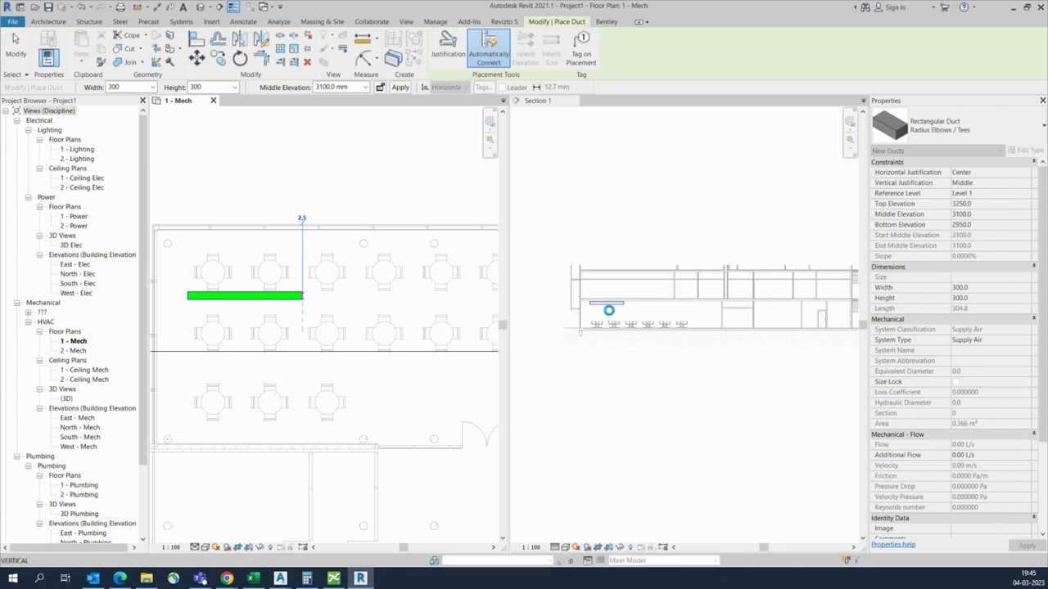
scroll(610, 311, up, 5)
scroll(626, 311, up, 1)
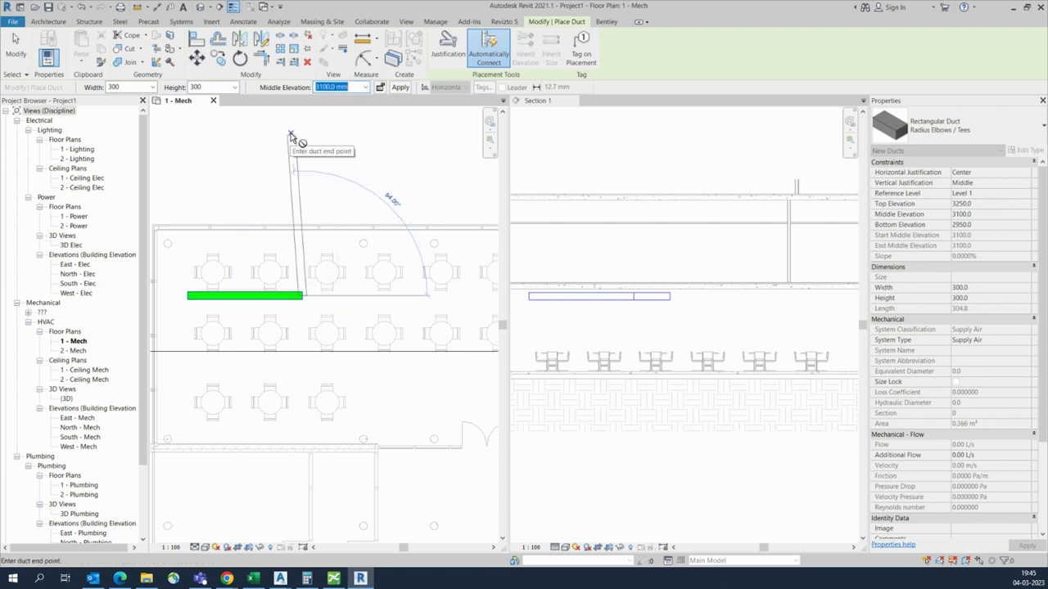
Continue the duct horizontally between the table rows toward the last tables at a middle elevation of 2700 mm
text(27)
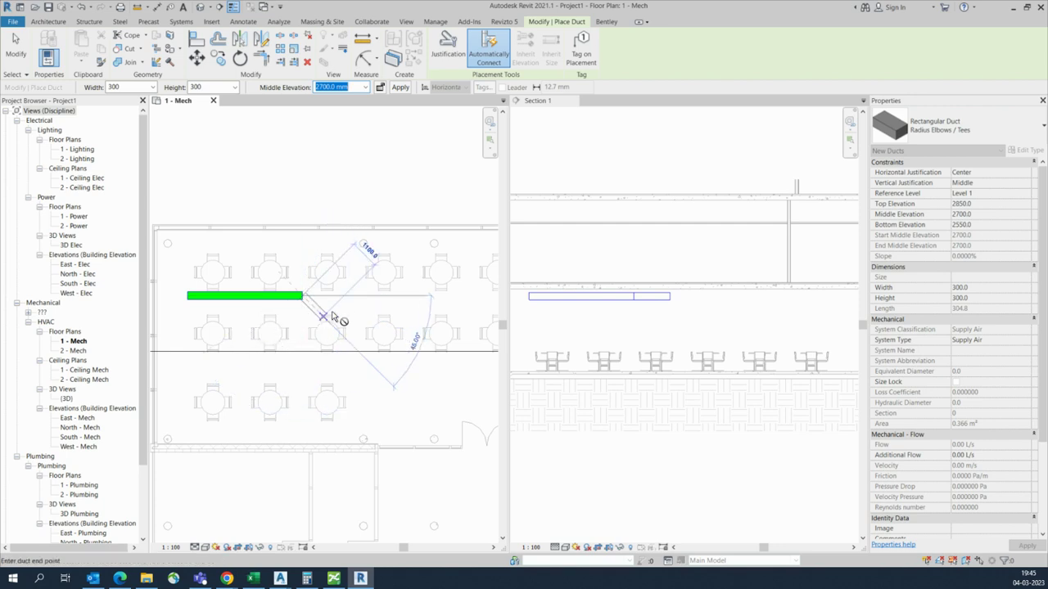
click(380, 295)
middle_drag(386, 293, 295, 297)
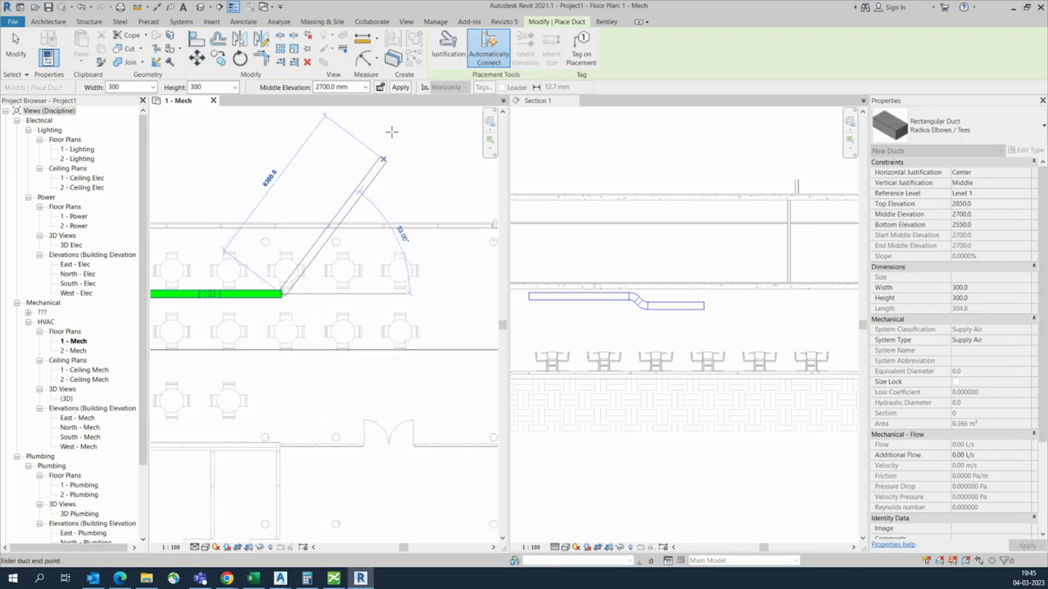
click(402, 295)
middle_drag(440, 292, 335, 283)
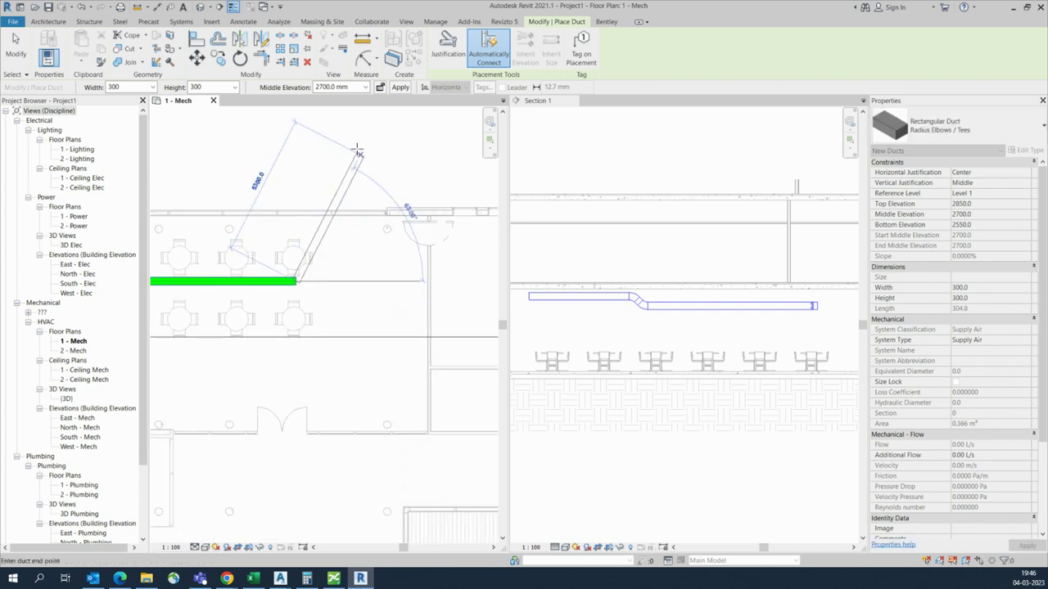
click(365, 87)
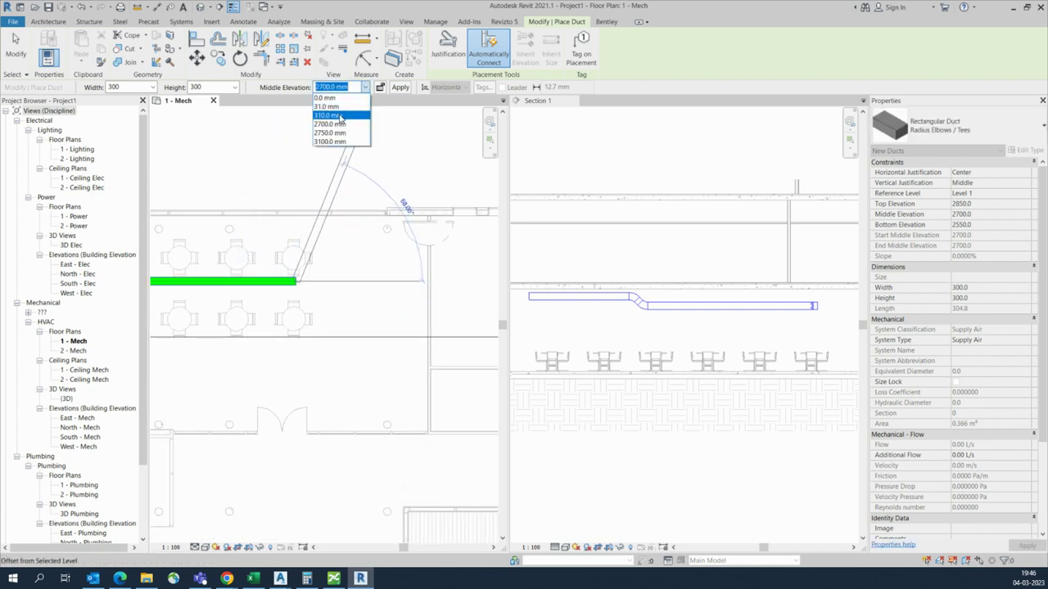
click(340, 116)
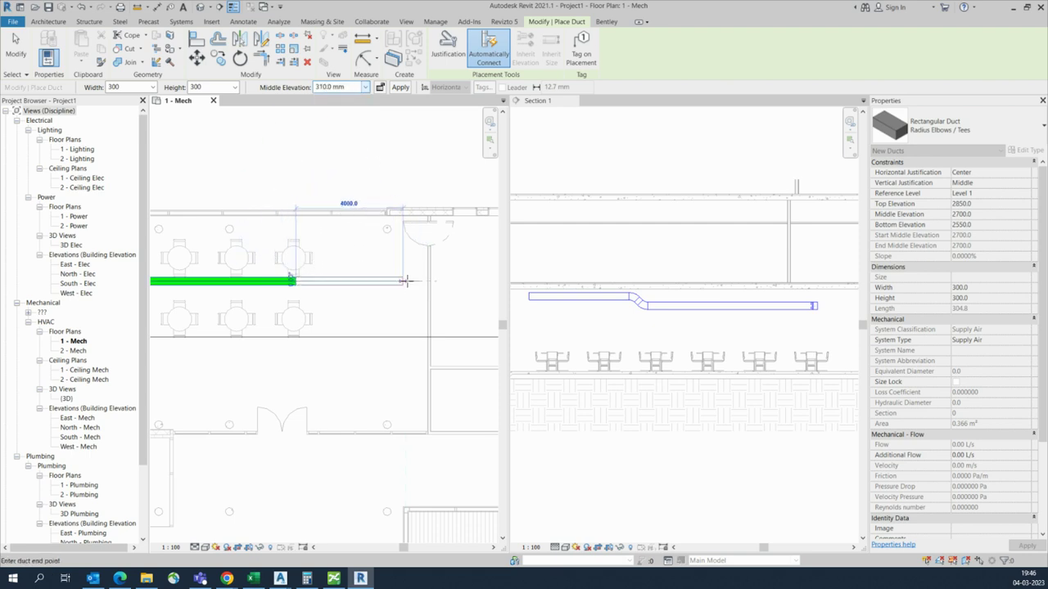
scroll(422, 283, down, 2)
scroll(382, 286, down, 2)
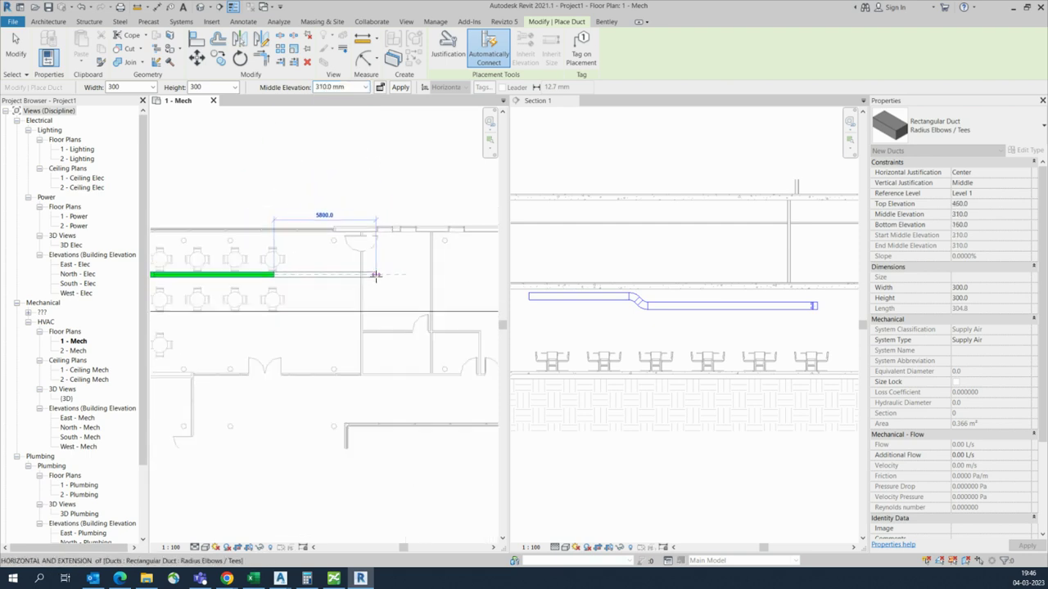
click(702, 344)
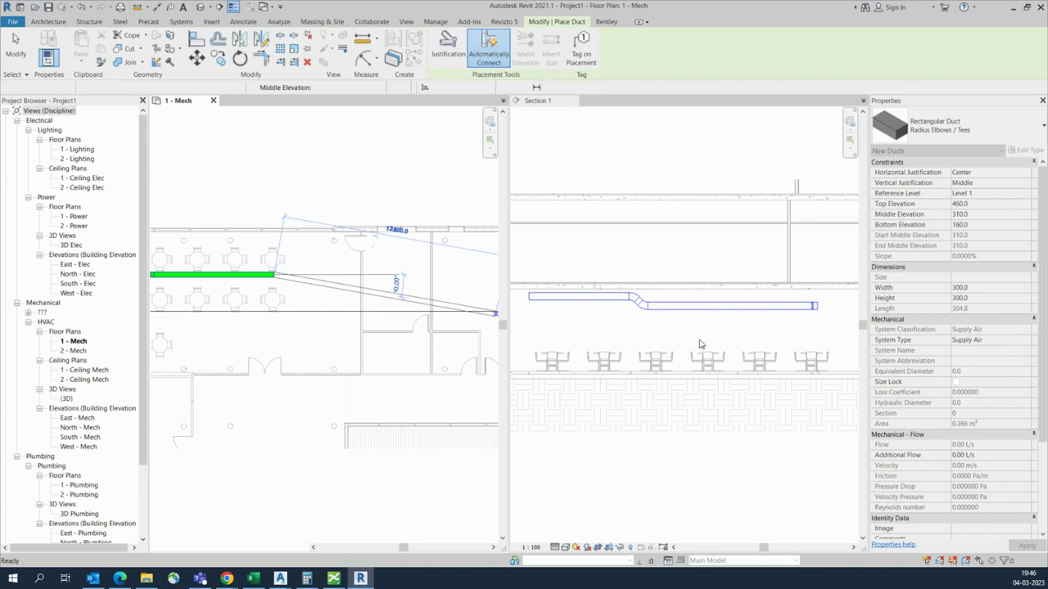
key(z)
key(a)
Extend the duct horizontally about 6700 mm past the partition wall at 2700 mm middle elevation and turn it down the plan with a short segment
scroll(767, 344, up, 2)
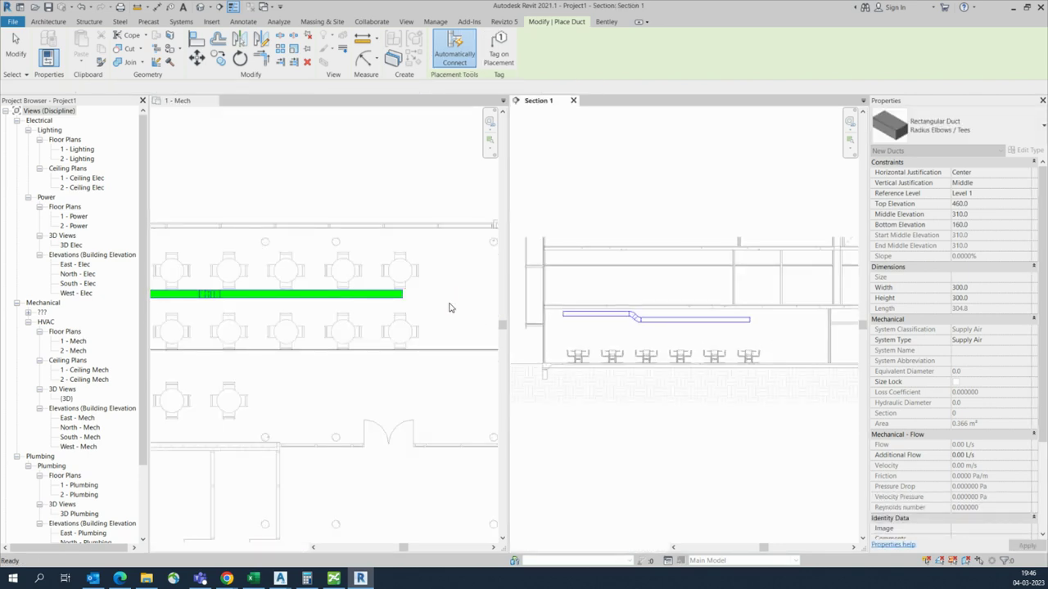
scroll(409, 292, up, 2)
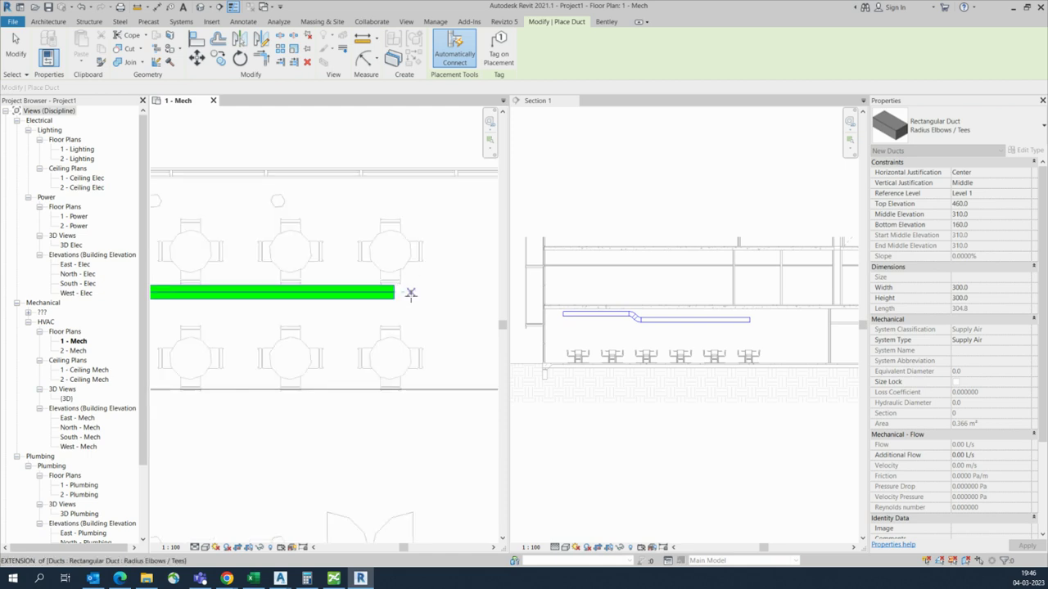
middle_drag(439, 297, 347, 304)
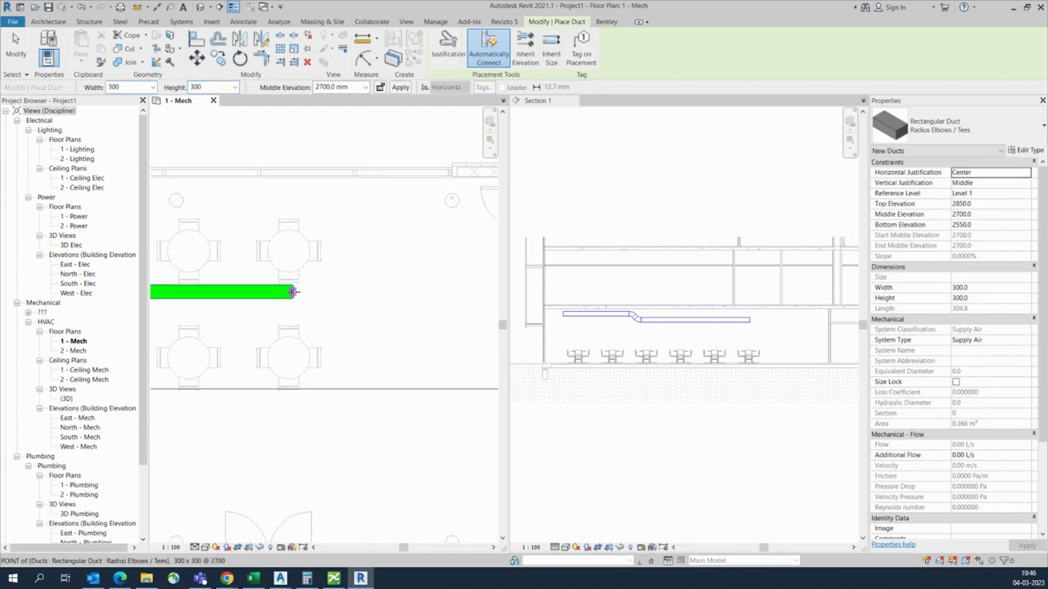
click(295, 291)
scroll(290, 295, up, 2)
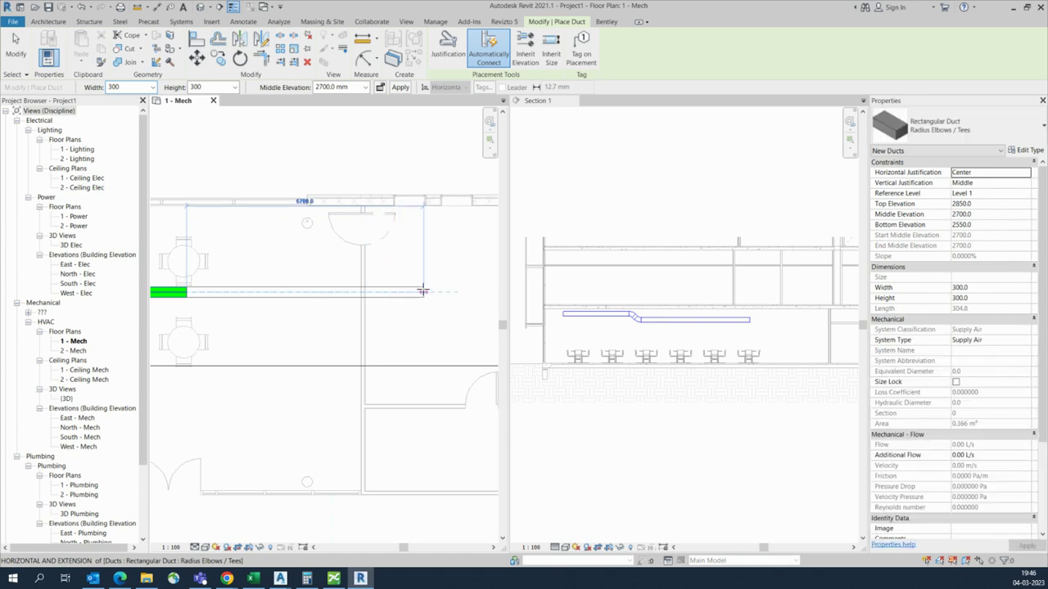
click(423, 292)
scroll(421, 295, down, 1)
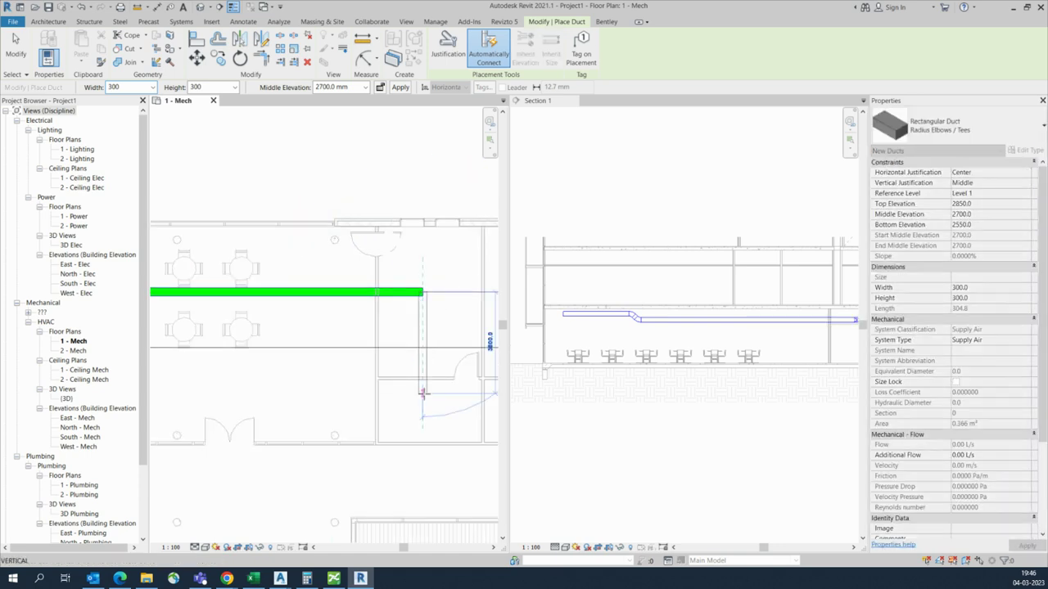
click(424, 331)
Continue the duct straight down the plan at a middle elevation of 3100 mm, ending near the room's lower wall, and finish the command
click(365, 87)
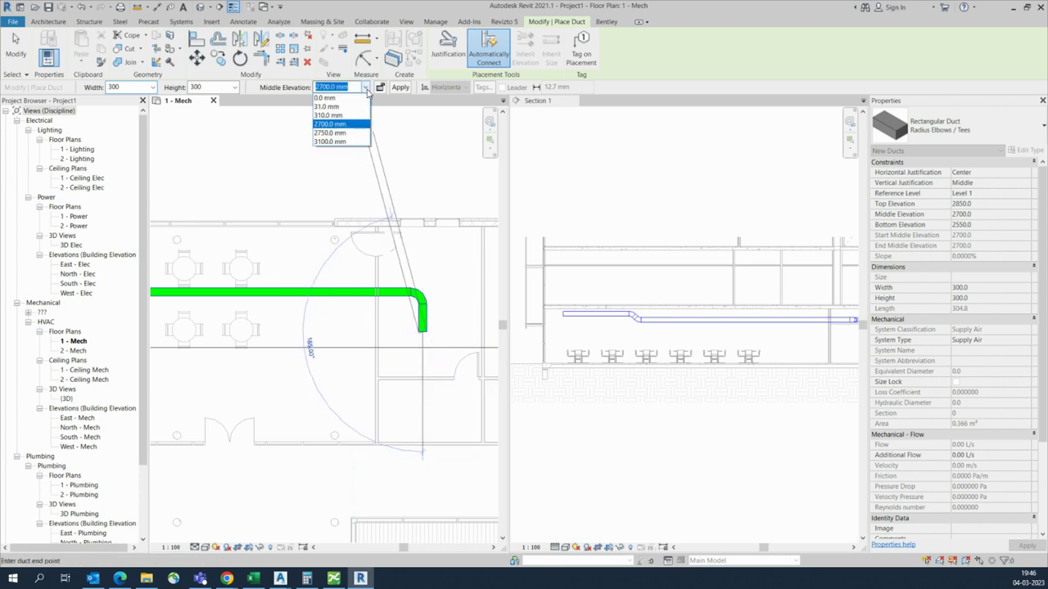
click(331, 142)
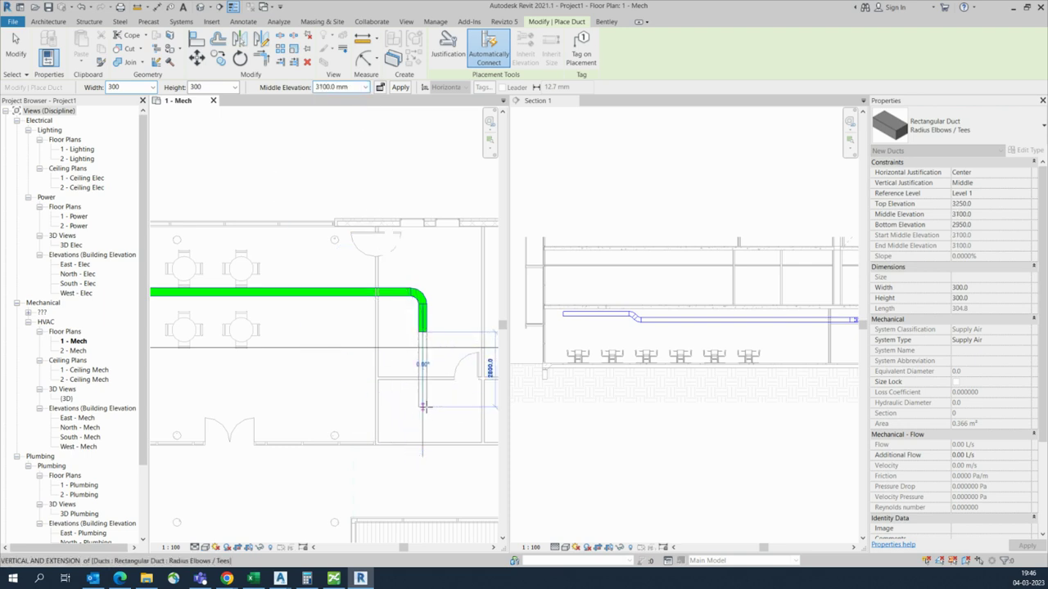
click(422, 427)
key(Escape)
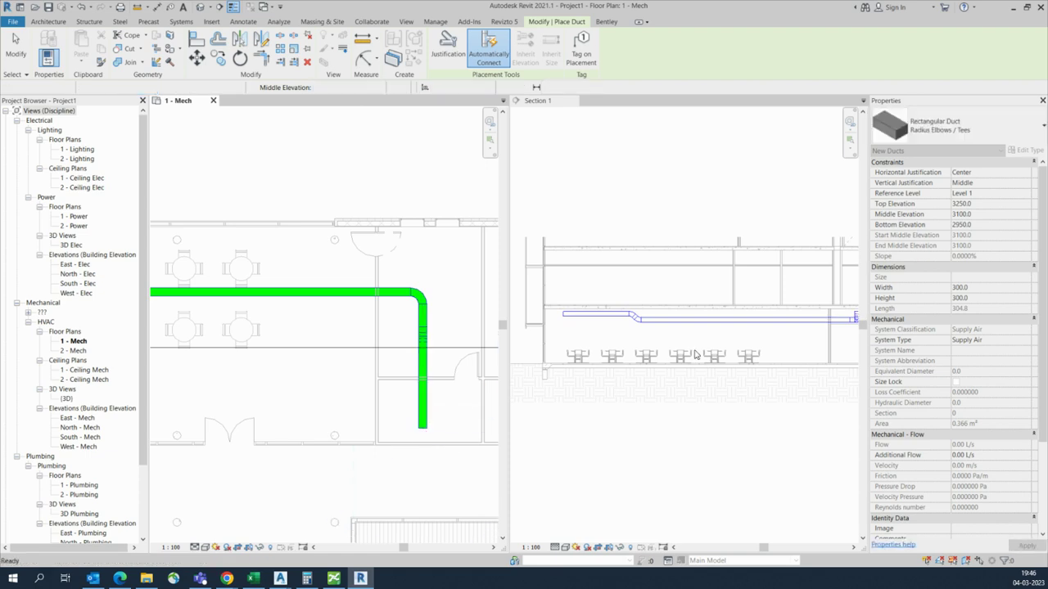
key(Escape)
Turn on Crop Region Visible for the Section 1 view
scroll(736, 337, down, 2)
scroll(754, 336, down, 1)
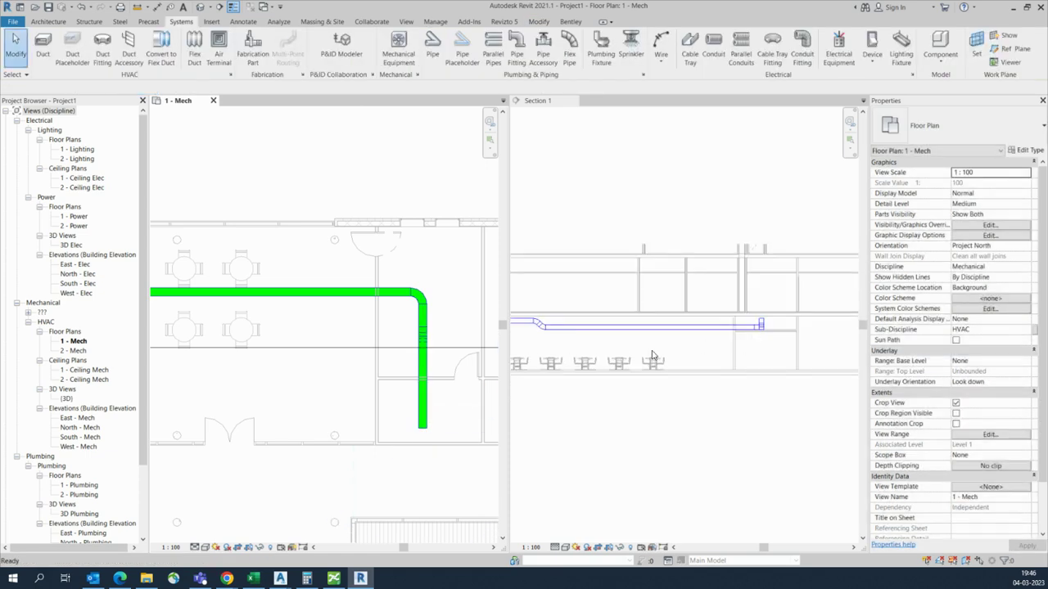
scroll(634, 361, down, 1)
scroll(647, 366, down, 1)
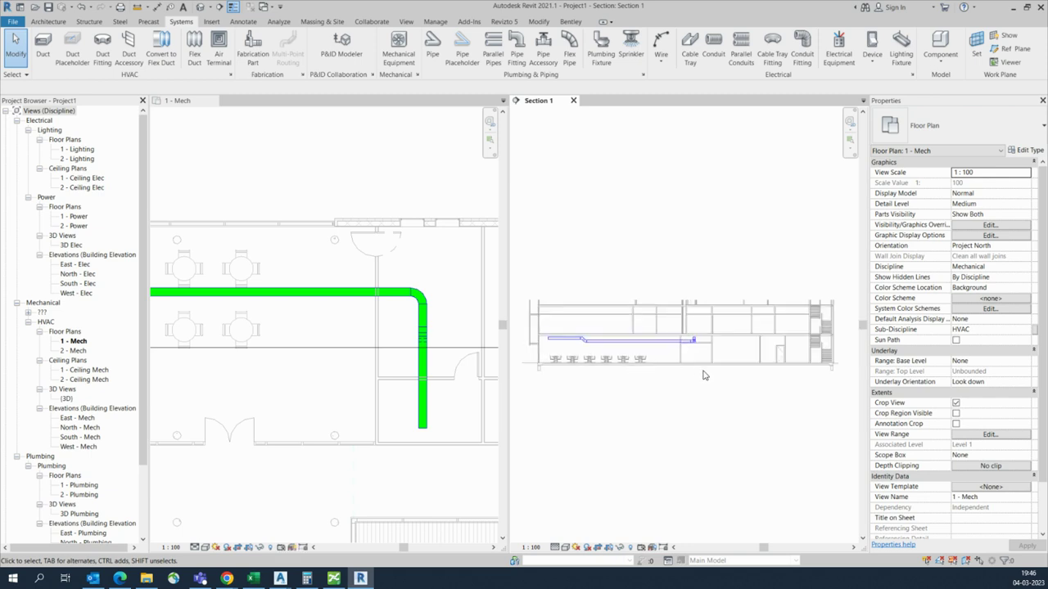
scroll(704, 375, down, 1)
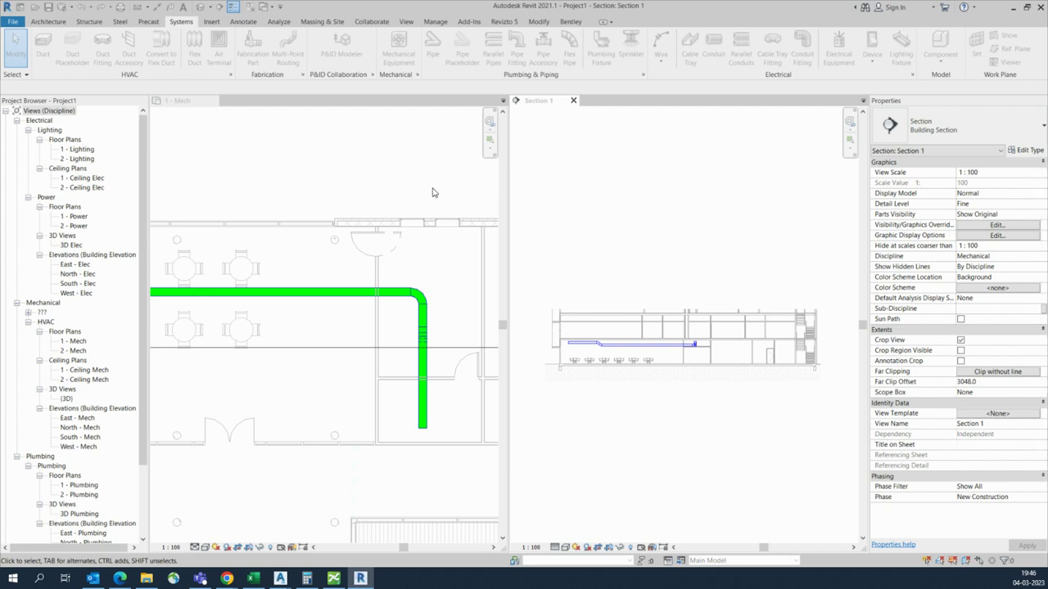
click(960, 351)
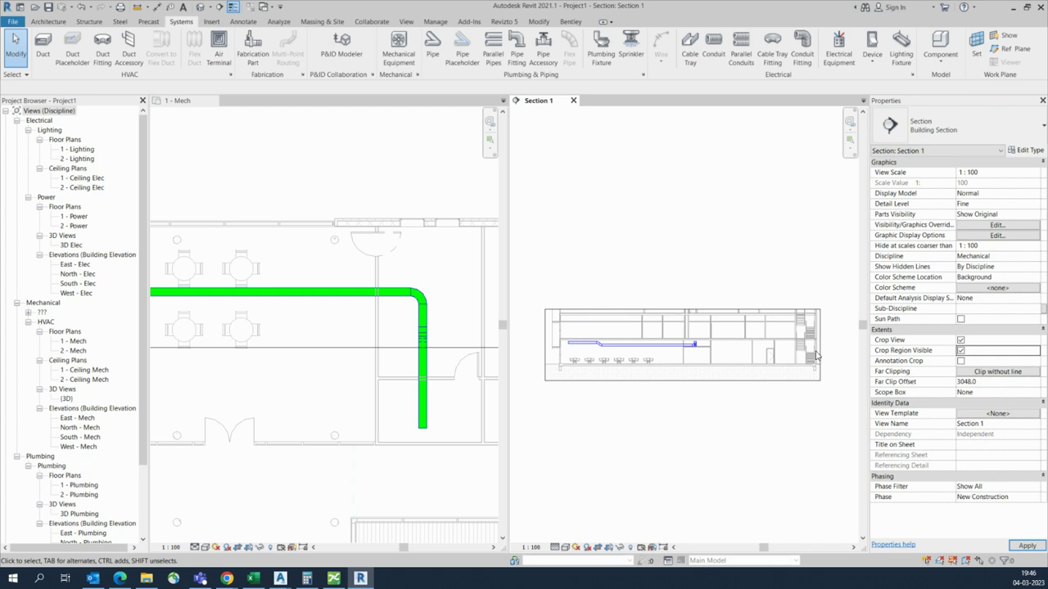
click(817, 354)
scroll(606, 361, up, 4)
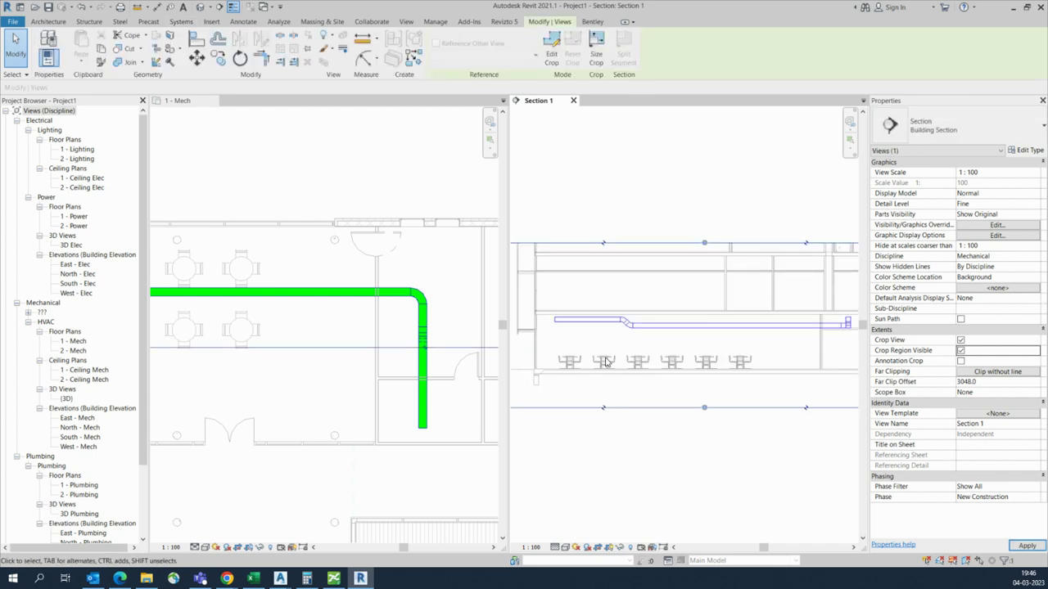
key(Escape)
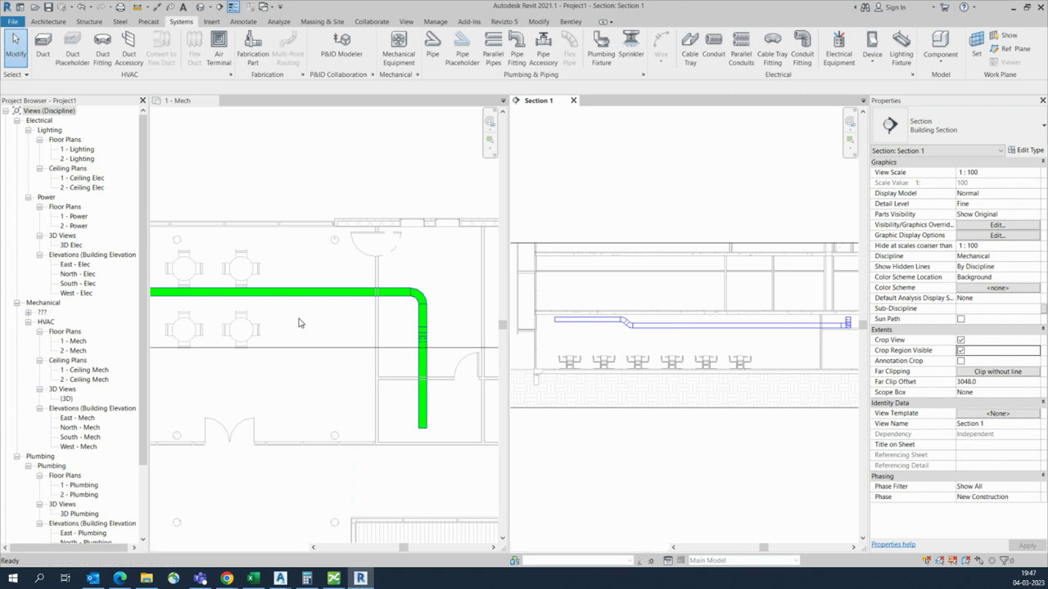
Draw a 600 mm wide, 300 mm high duct about 2600 mm long vertically across the existing horizontal duct at 3100 mm middle elevation
scroll(329, 335, down, 2)
scroll(393, 332, down, 3)
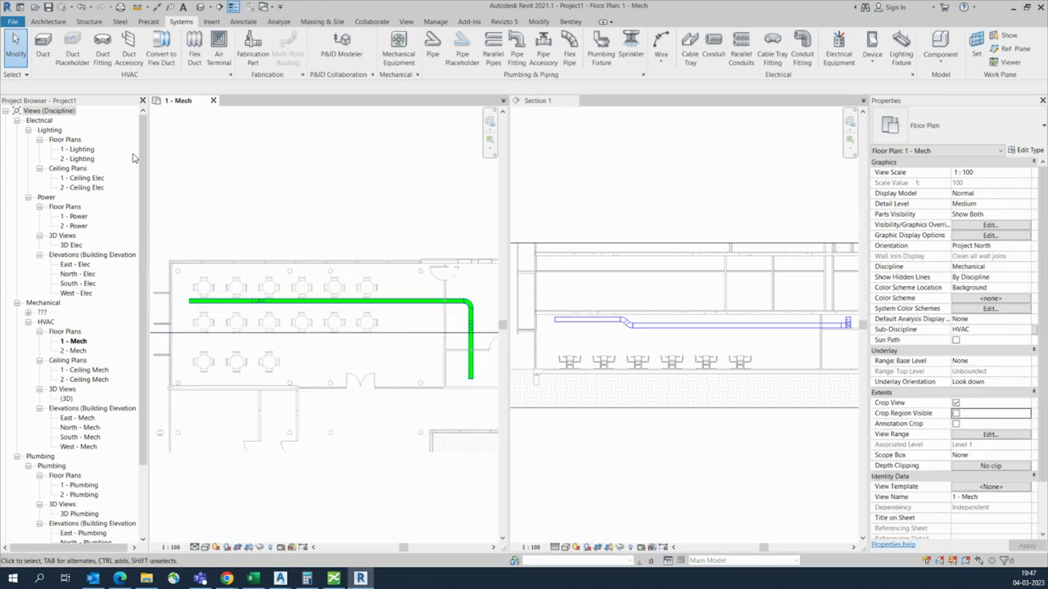
click(43, 50)
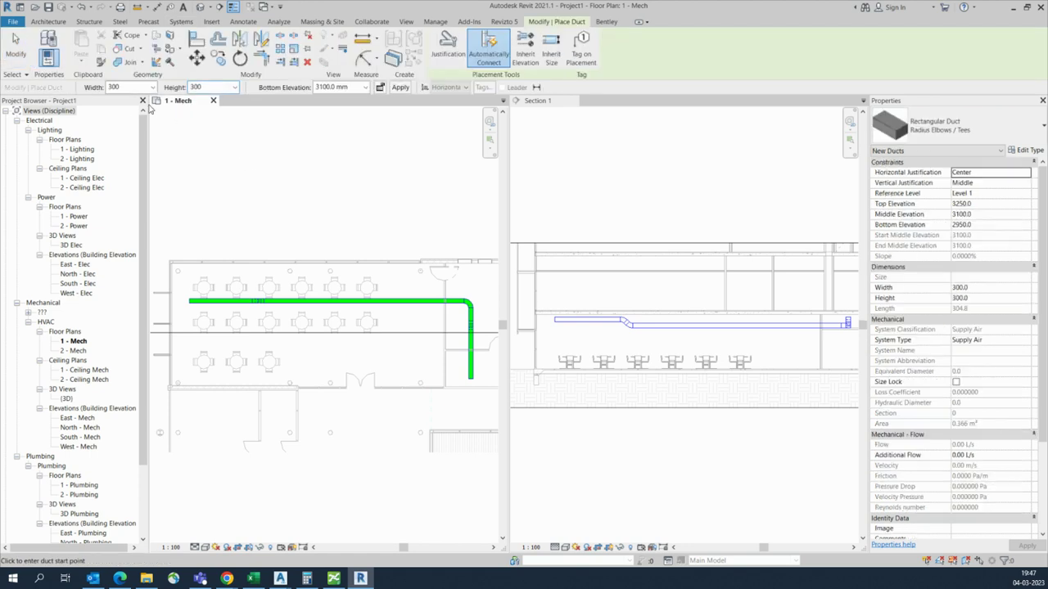
click(154, 87)
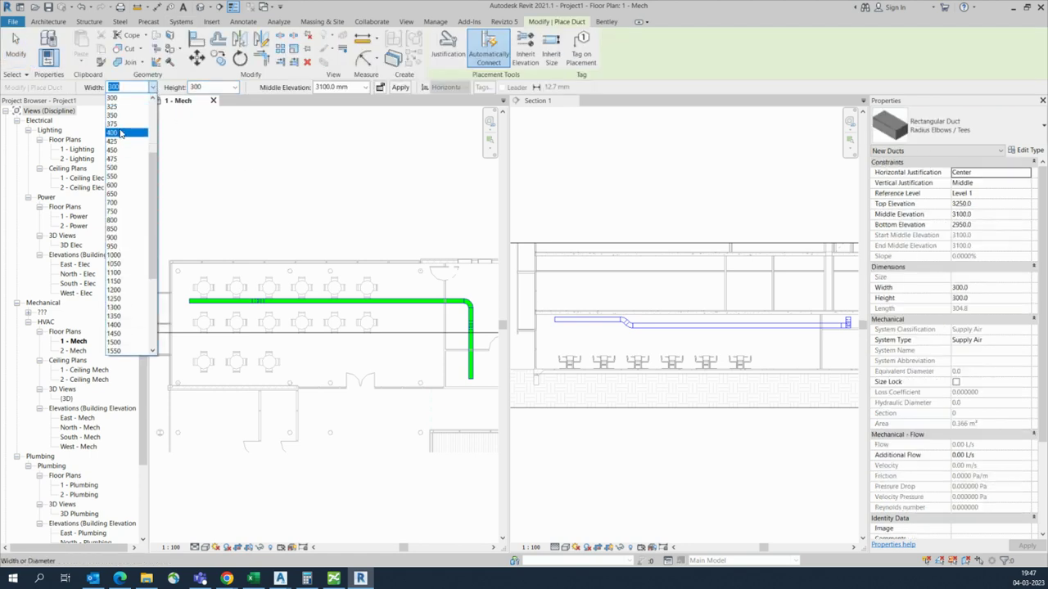
click(115, 185)
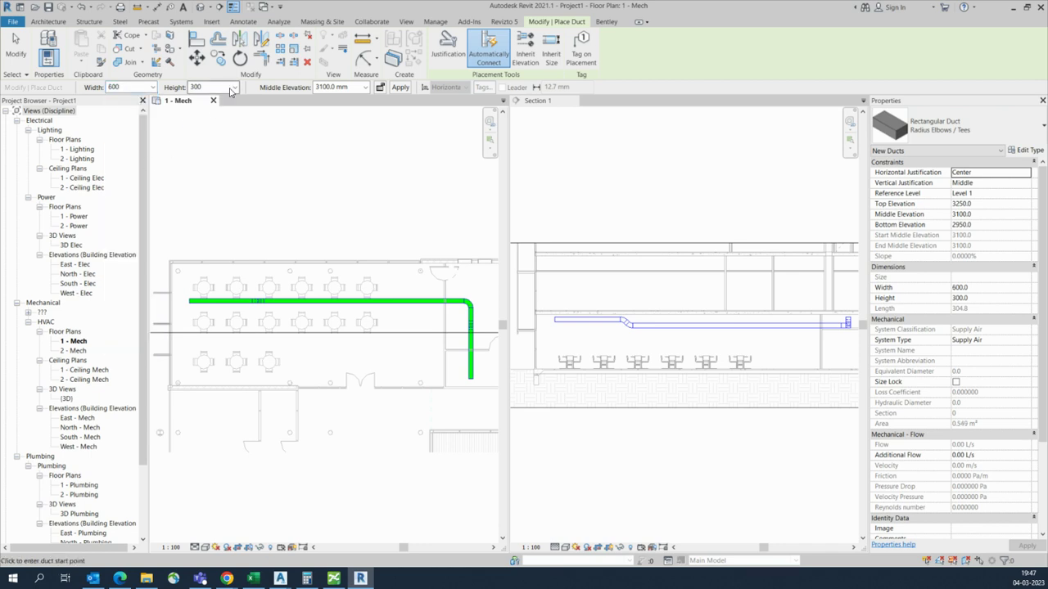
scroll(284, 274, up, 2)
click(284, 271)
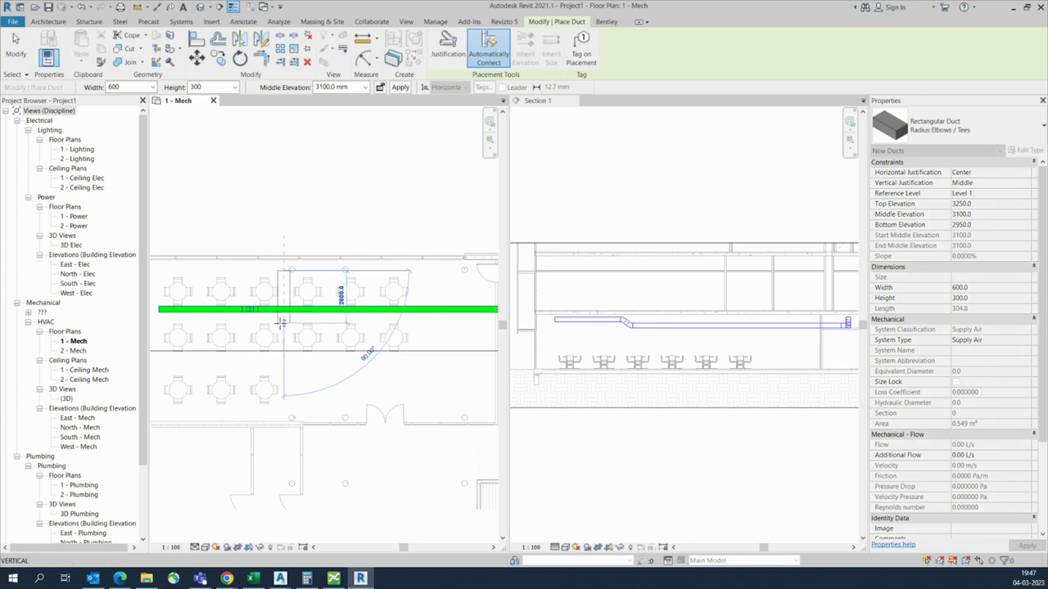
click(283, 322)
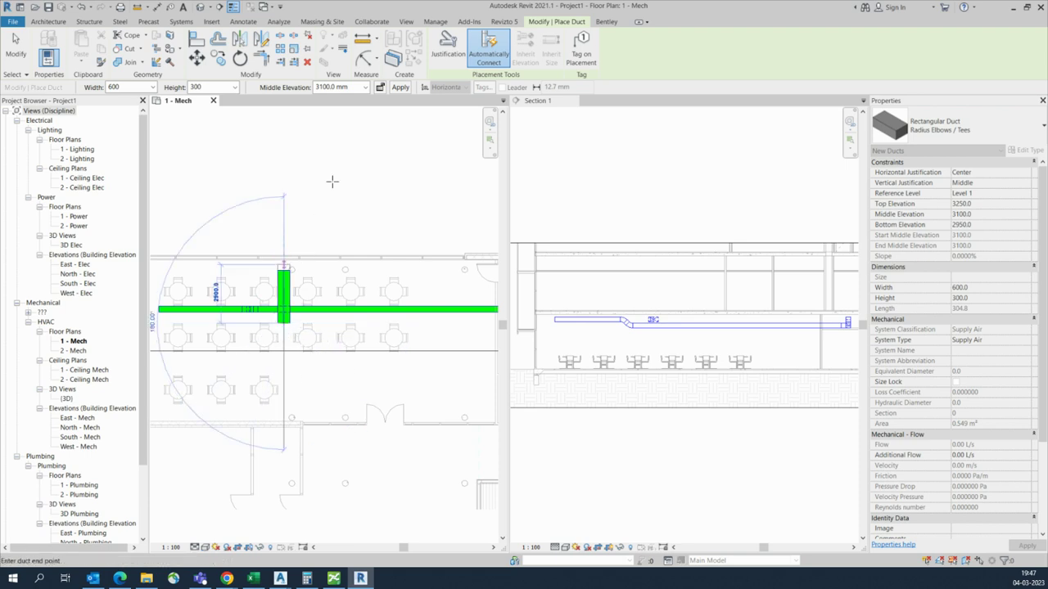
Continue the 600 mm duct about 2200 mm down the plan at 2700 mm middle elevation and horizontally to just past the narrow duct's vertical leg
click(366, 88)
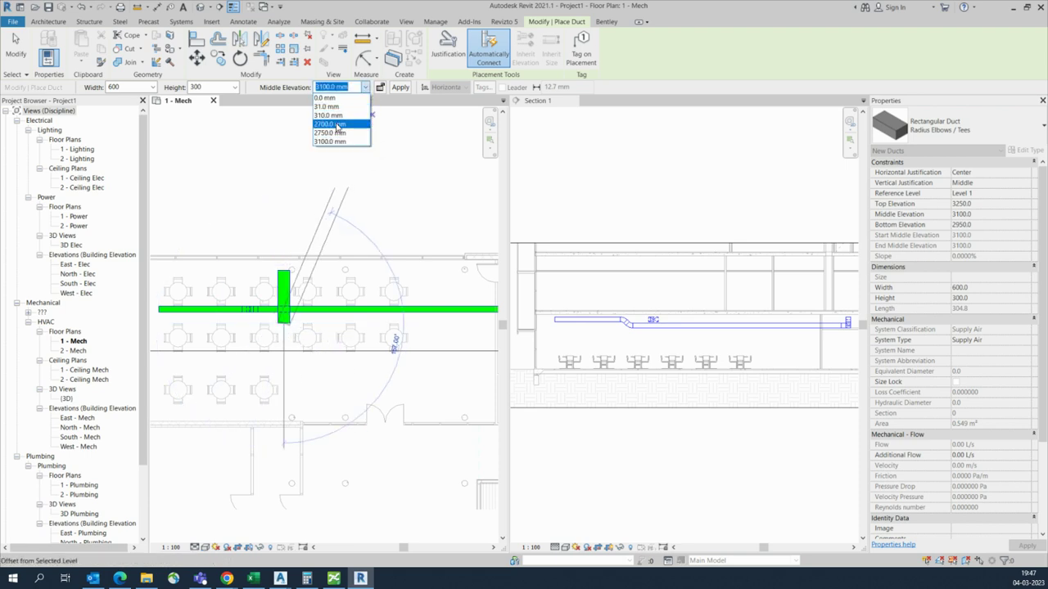
click(329, 141)
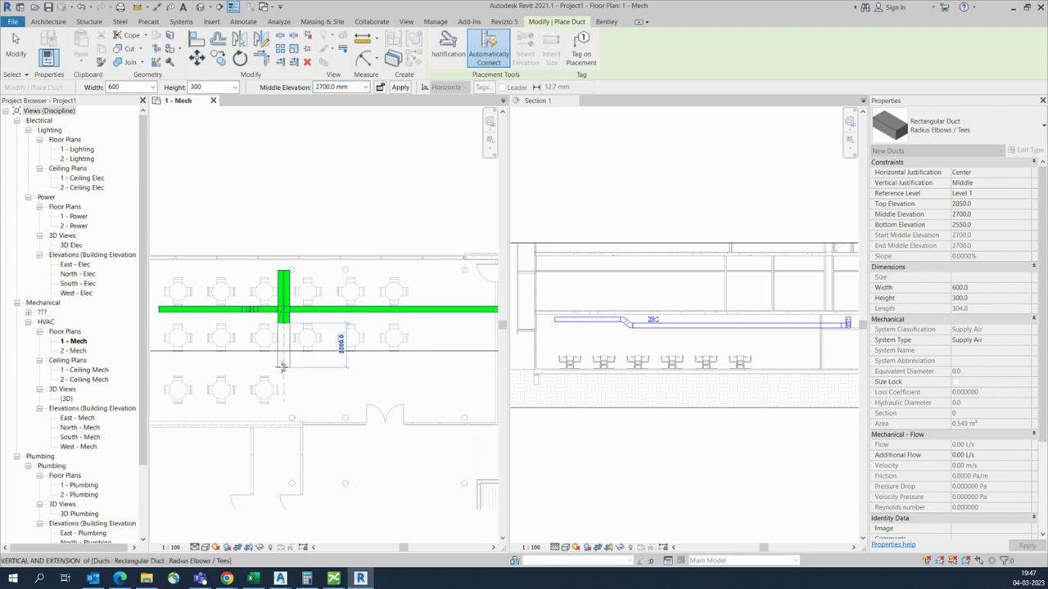
scroll(291, 376, down, 2)
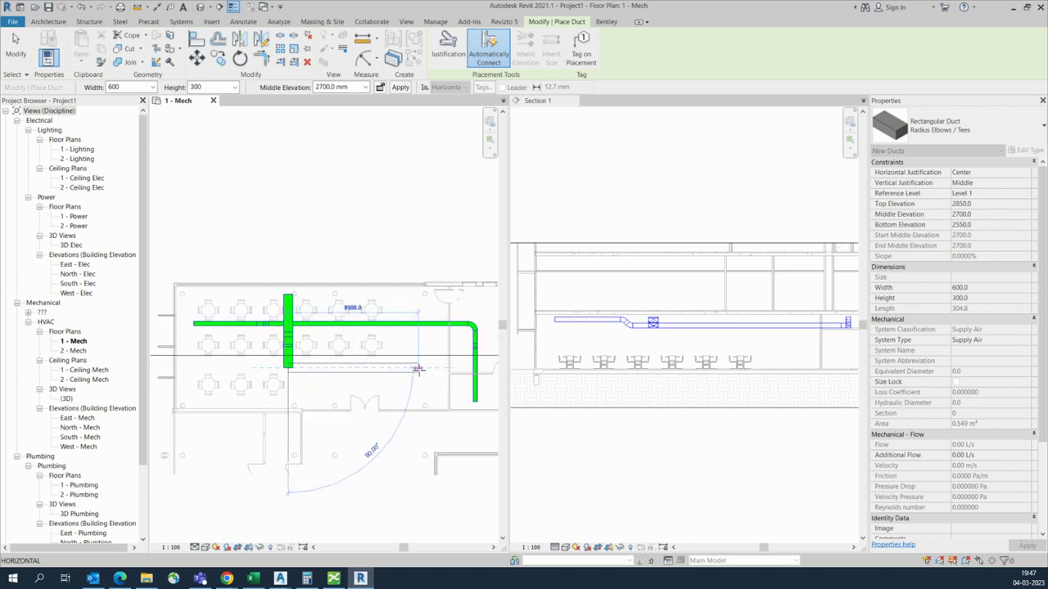
middle_drag(421, 383, 368, 373)
scroll(405, 362, up, 1)
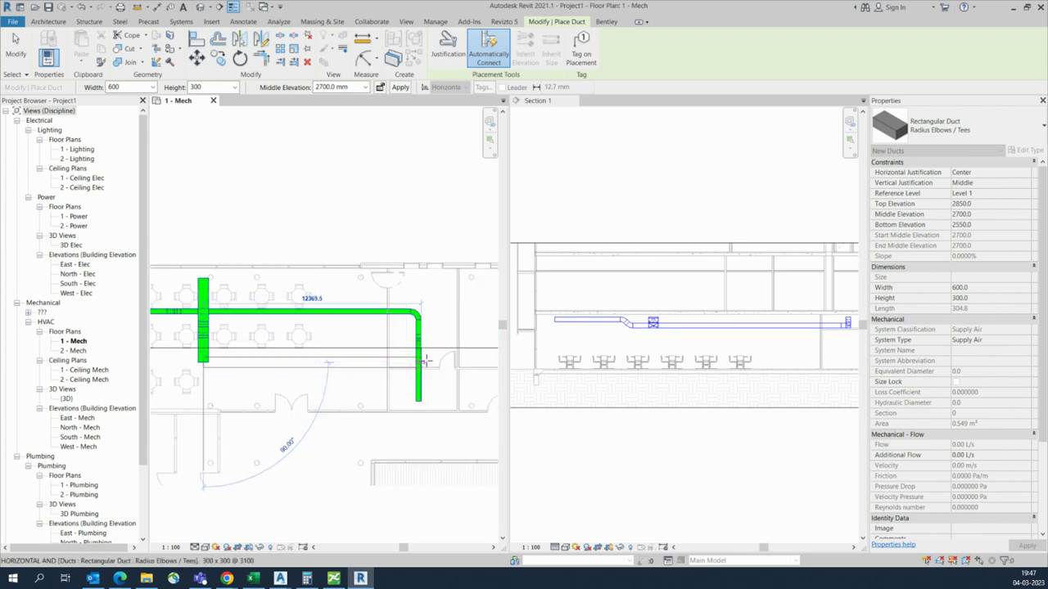
click(431, 361)
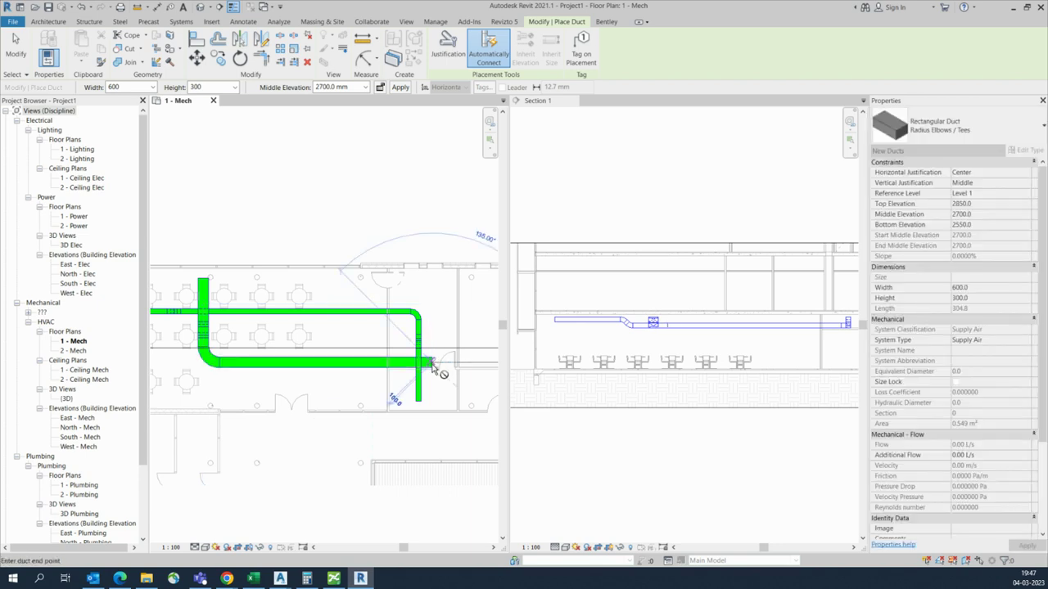
Turn the 600 mm duct down the plan for about 2200 mm beside the narrow duct's end and finish the command
scroll(434, 399, up, 1)
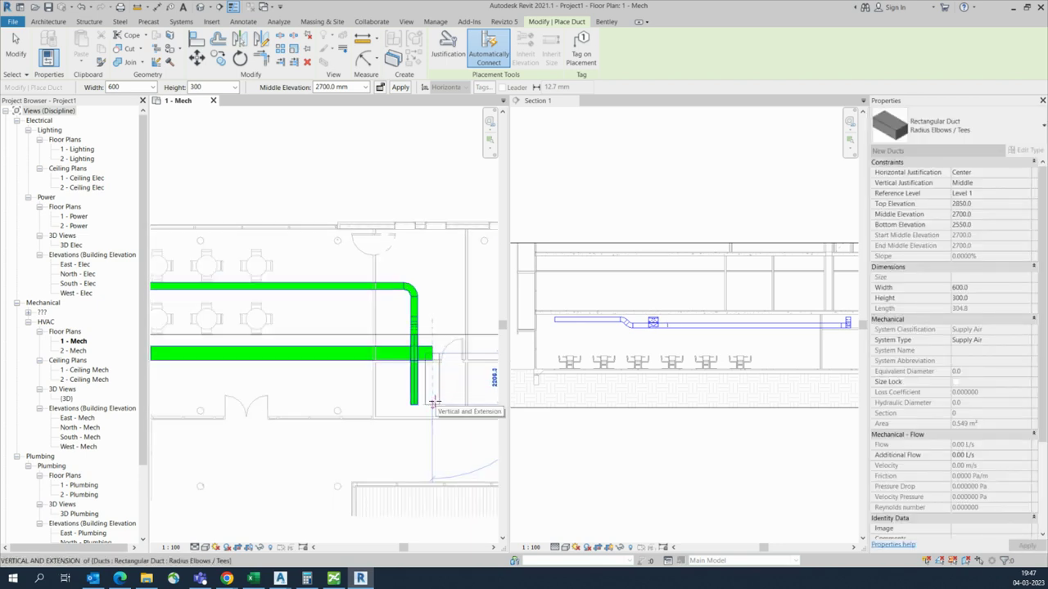
click(434, 403)
key(Escape)
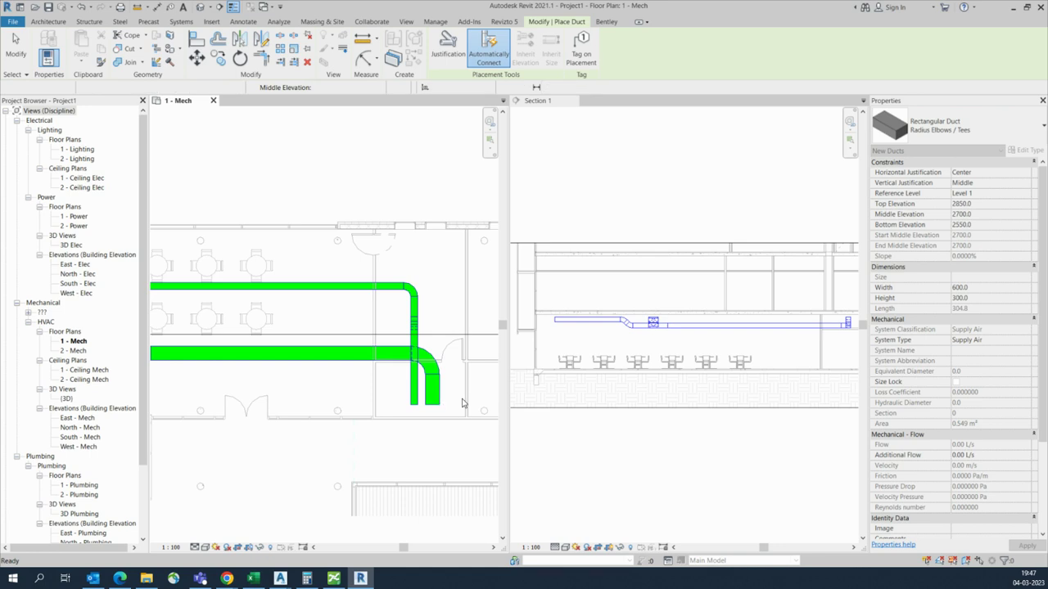
scroll(423, 333, down, 2)
key(Escape)
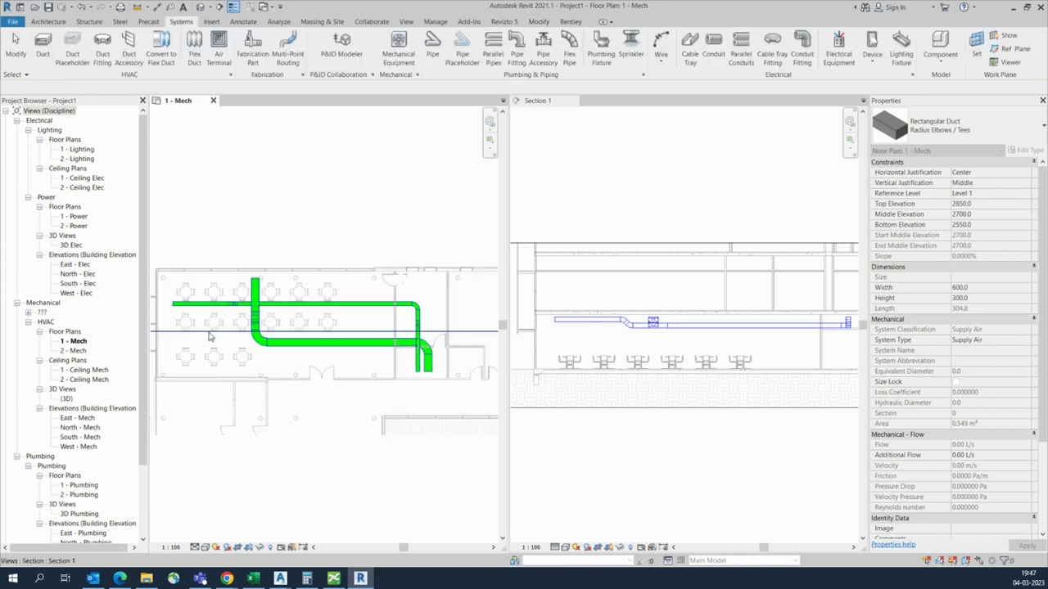
Move the Section 1 line below the wide horizontal duct and extend its far clip to about 6263 mm, covering both duct runs
click(200, 333)
drag(197, 355, 197, 363)
drag(297, 321, 300, 278)
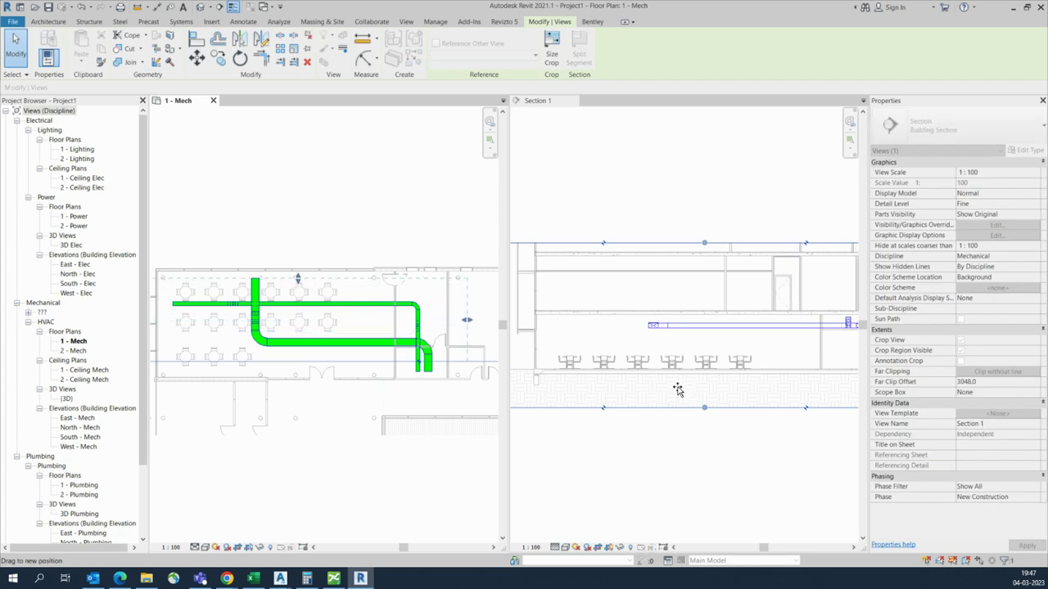
scroll(807, 352, up, 3)
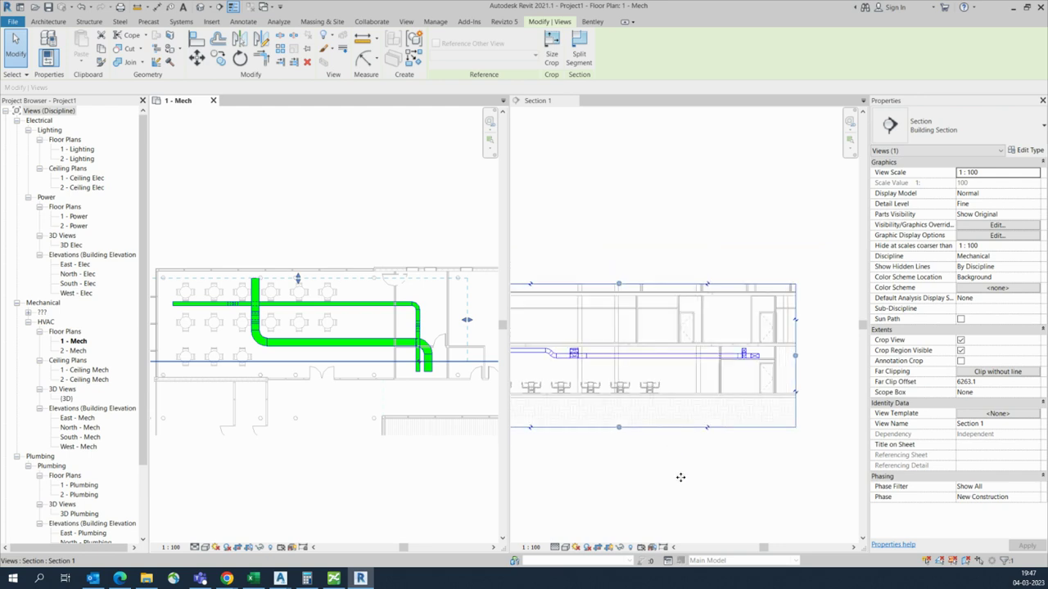
click(528, 424)
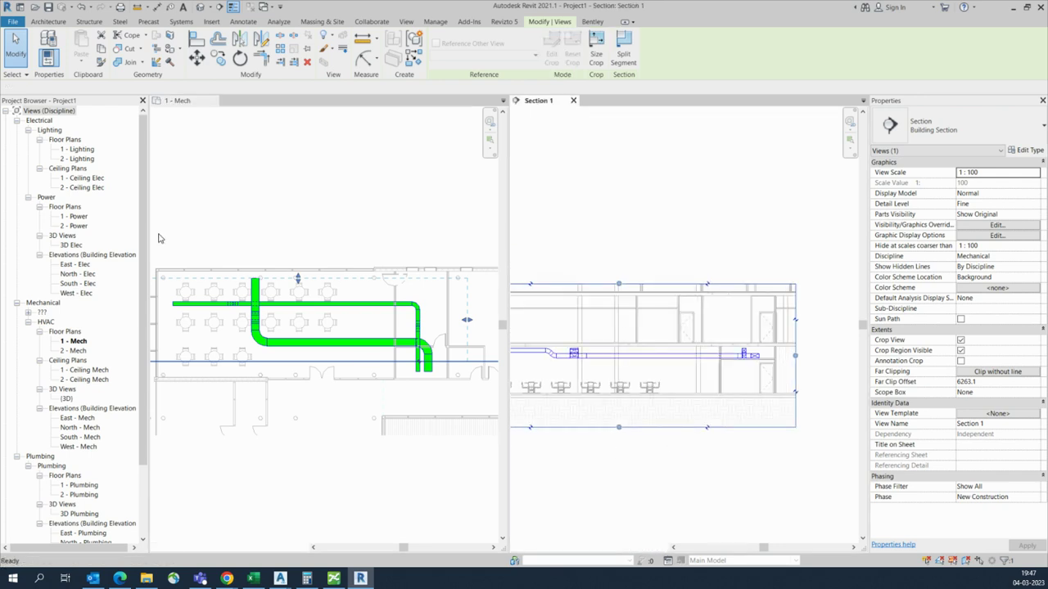
Select both supply air duct runs in the 1 - Mech plan and isolate them in a section-boxed 3D view
click(290, 331)
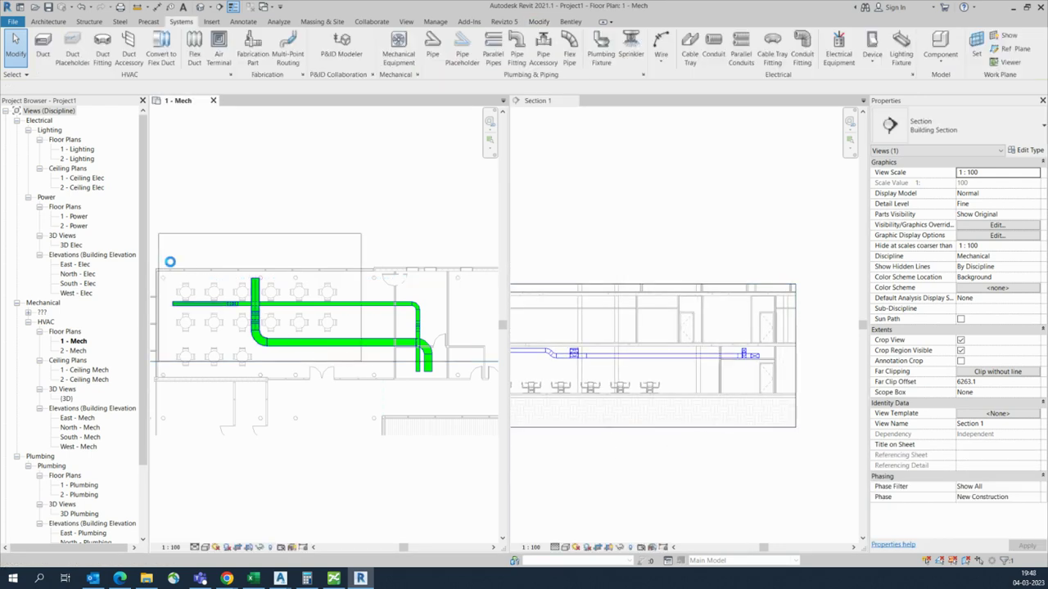
click(171, 262)
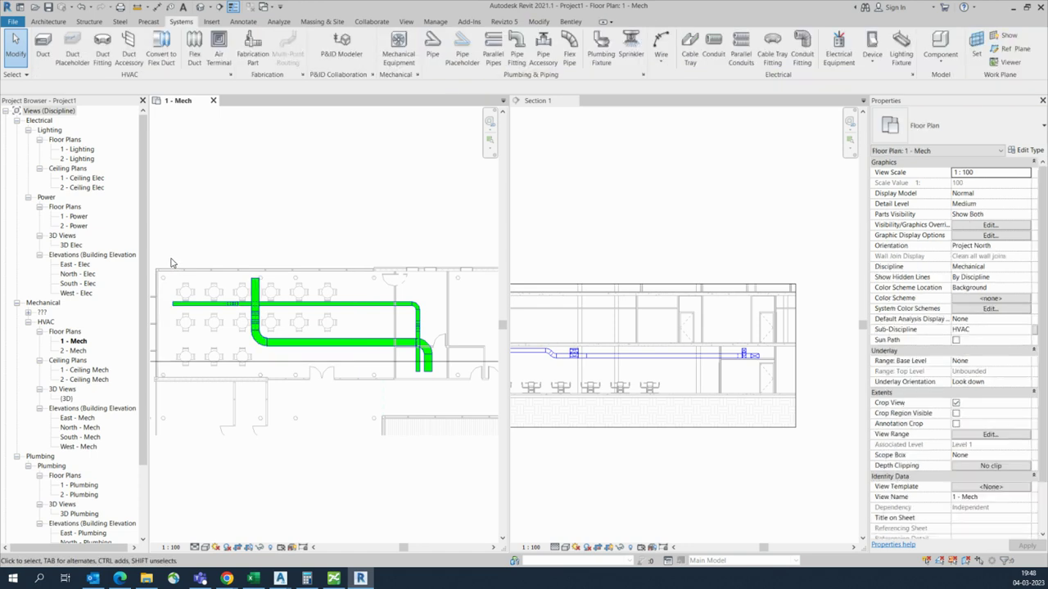
drag(170, 262, 447, 391)
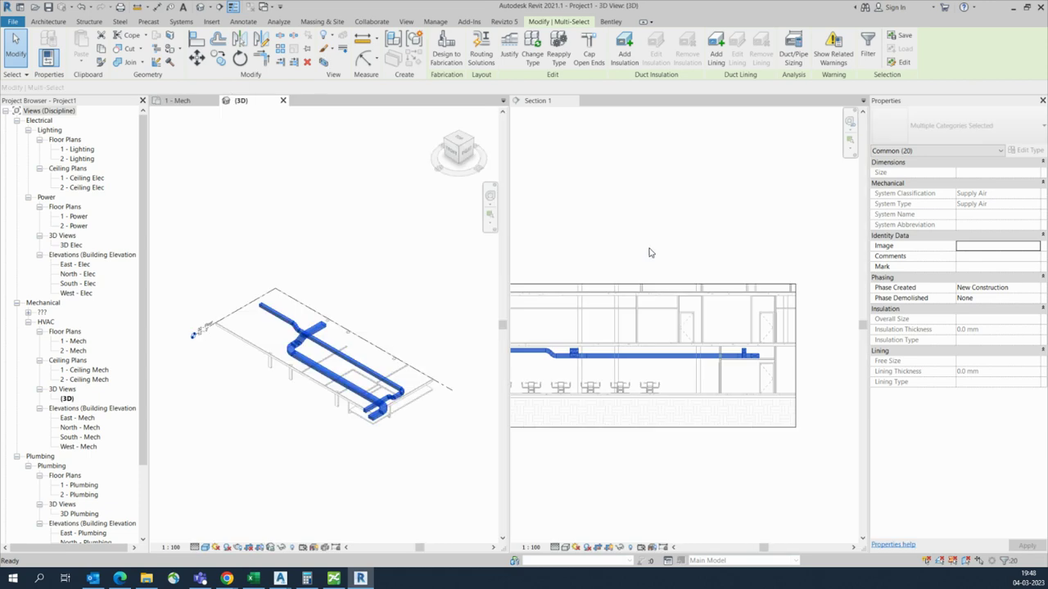
Examine the duct offsets and crossings from several angles in the 3D view
scroll(571, 375, up, 2)
click(399, 445)
scroll(397, 442, up, 3)
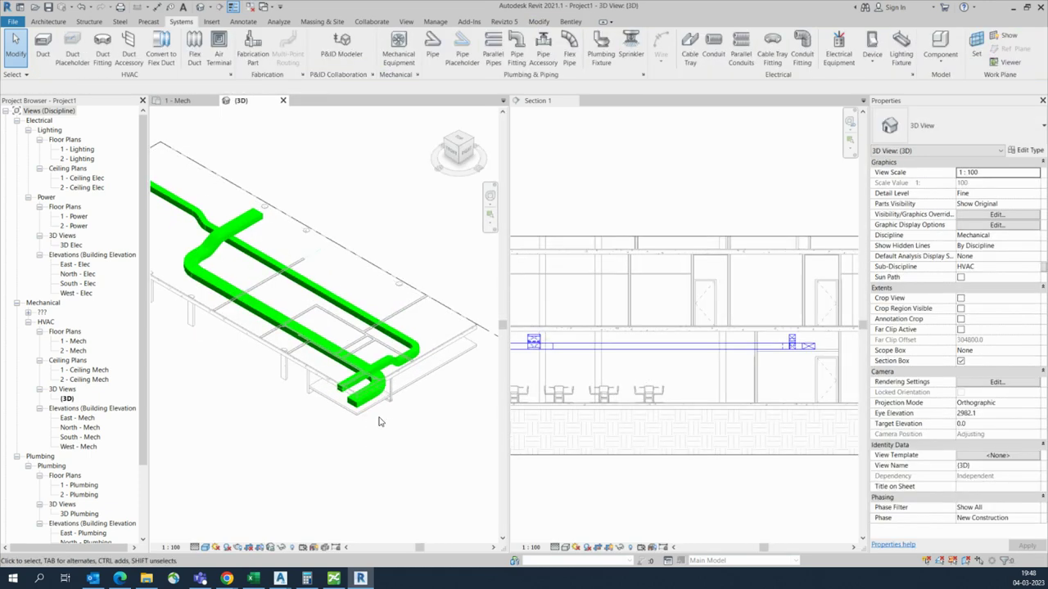
shift+middle_drag(379, 421, 383, 377)
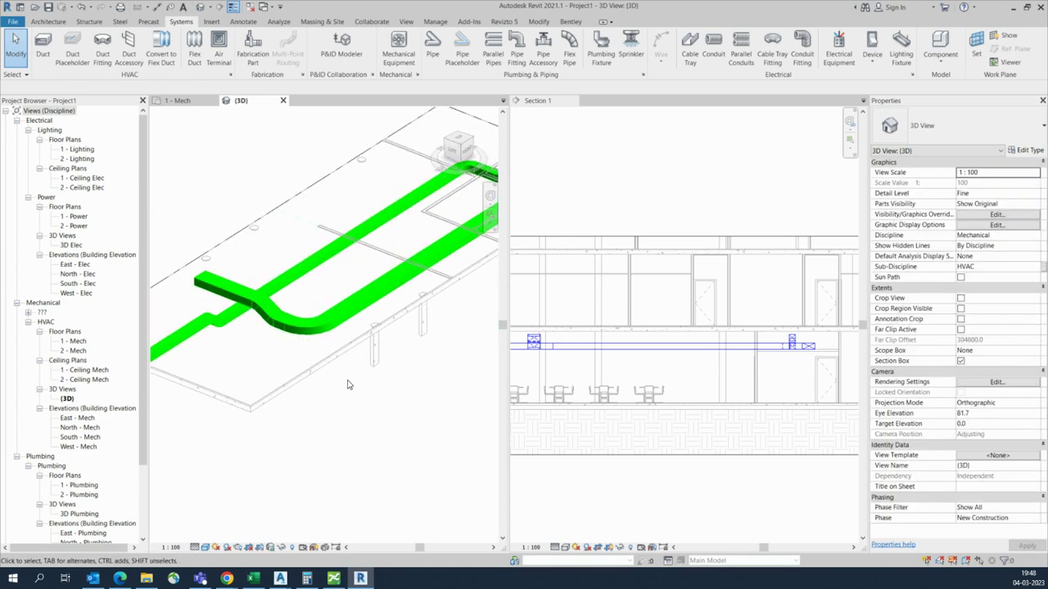
scroll(351, 383, down, 2)
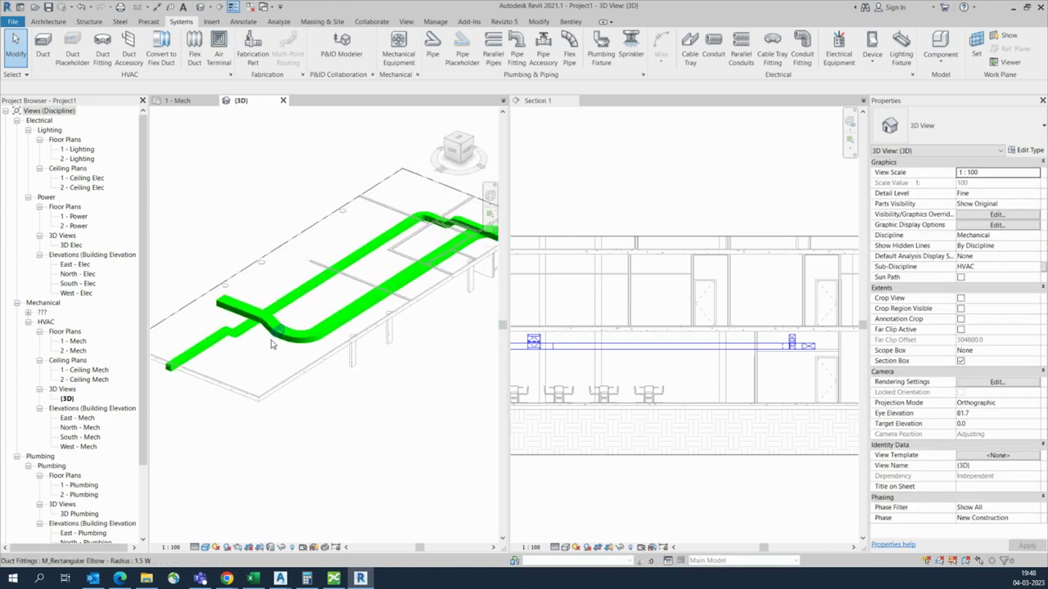
scroll(385, 302, up, 3)
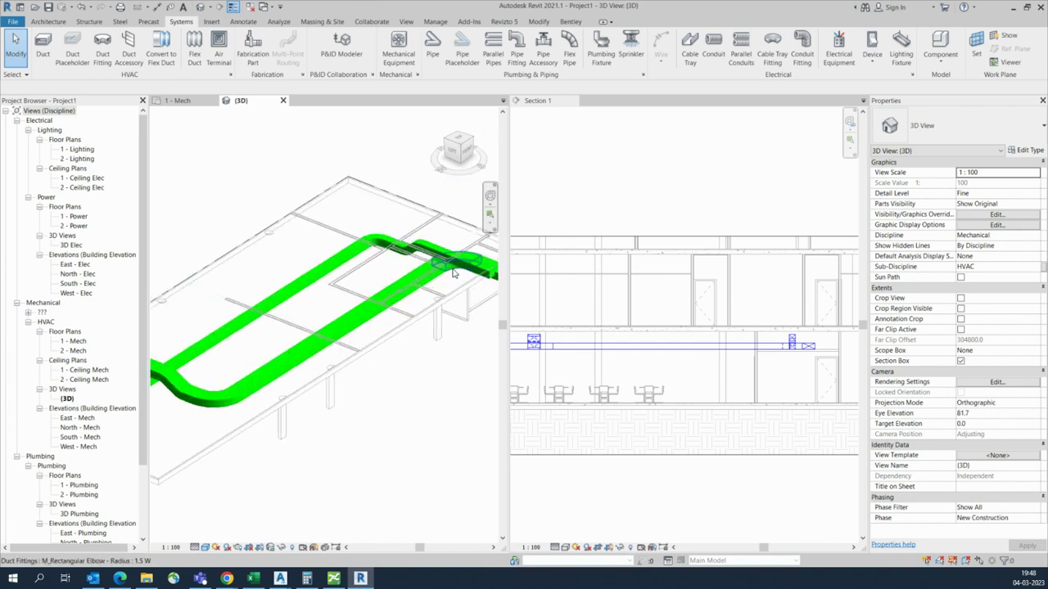
shift+middle_drag(454, 273, 427, 366)
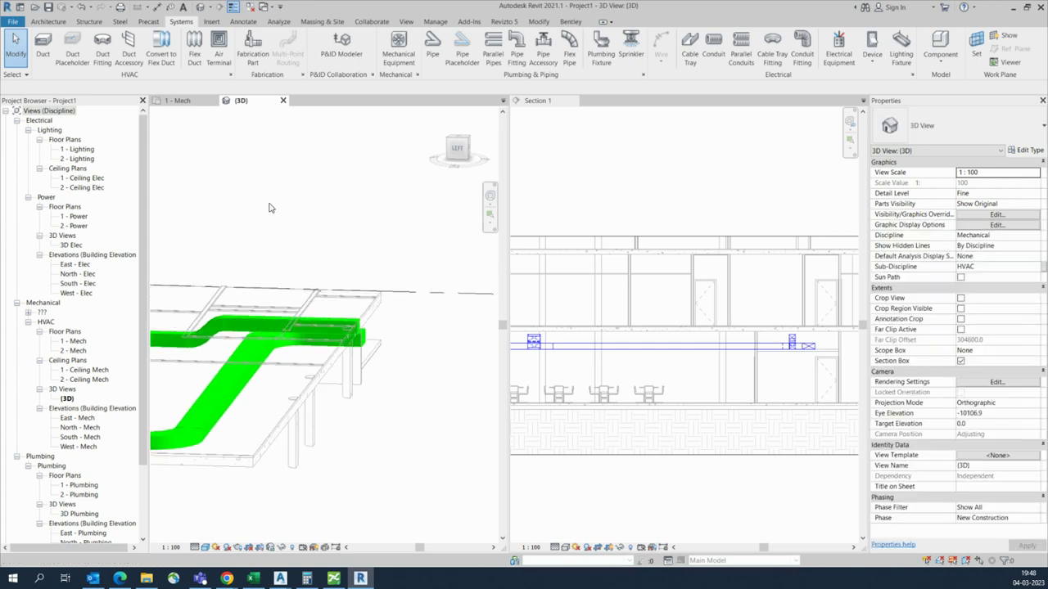
Tile the 3D, floor plan and section views together and make the 1 - Mech plan active
key(w)
key(t)
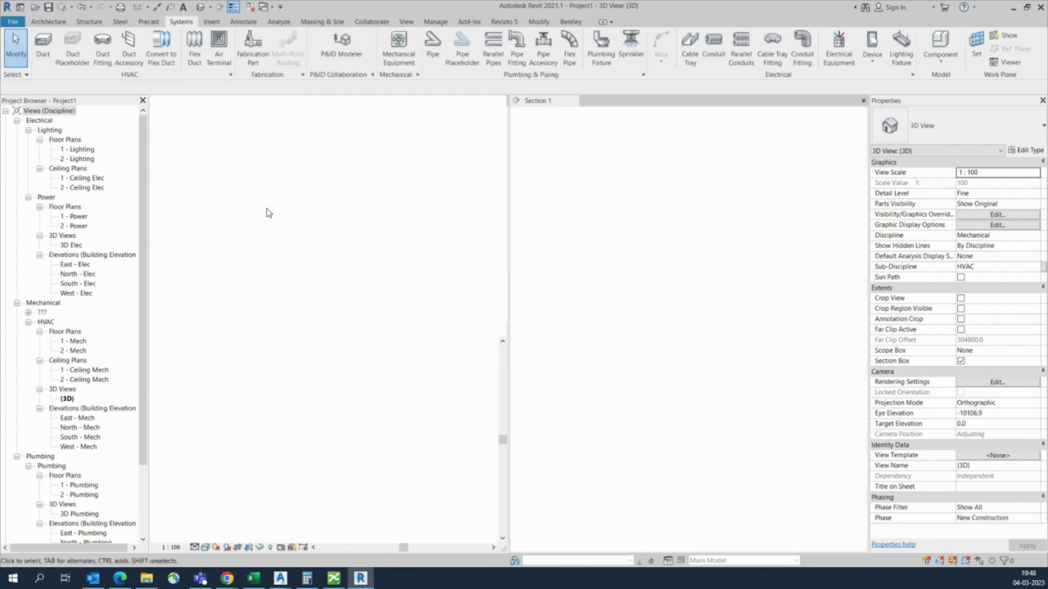
click(325, 436)
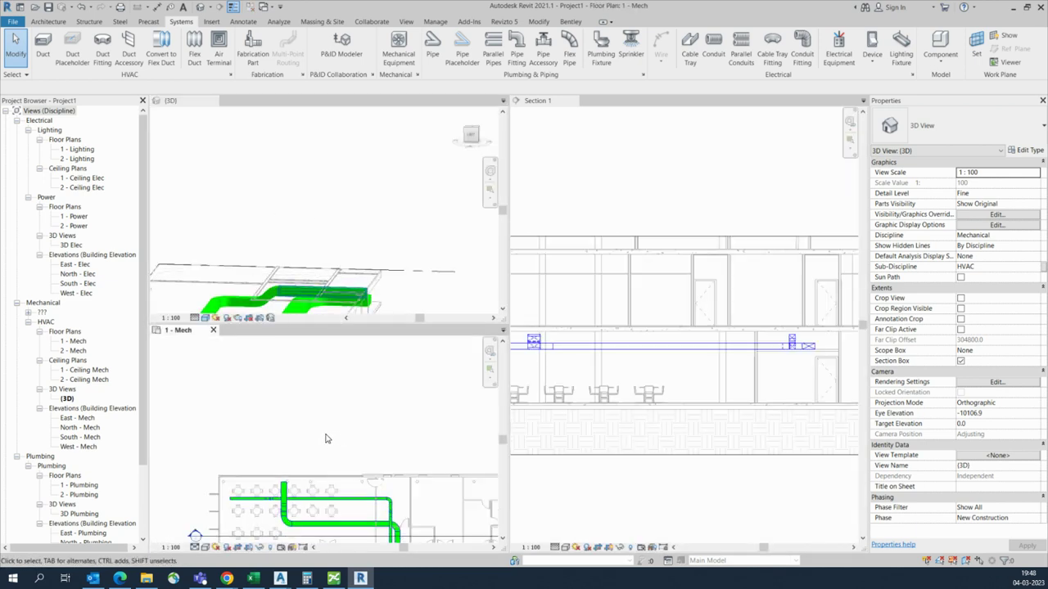
Start a new rectangular duct in the plan with system type Return Air and a width of 350 mm
scroll(320, 505, up, 4)
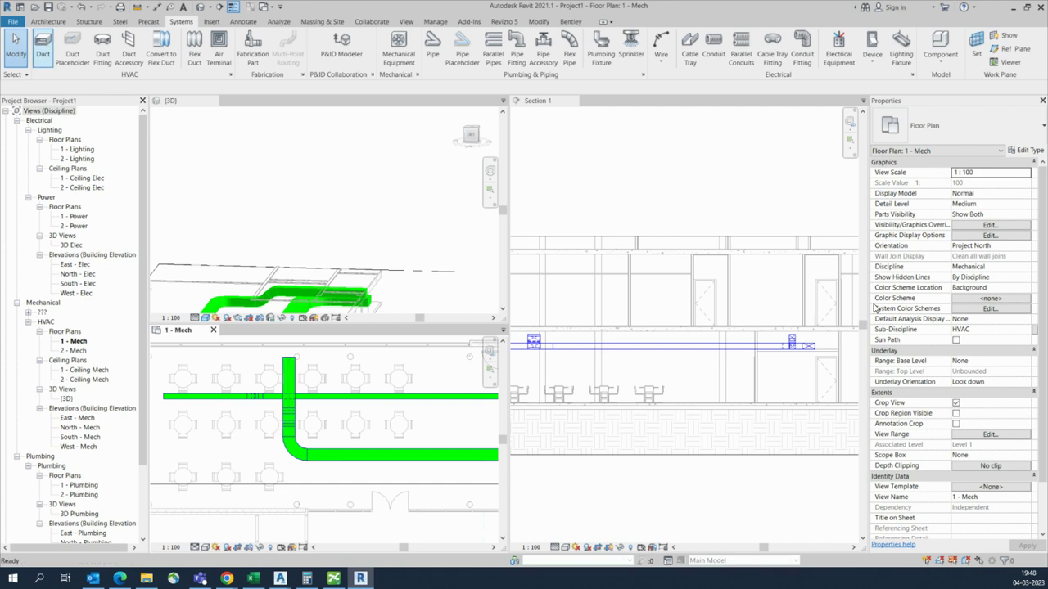
click(991, 342)
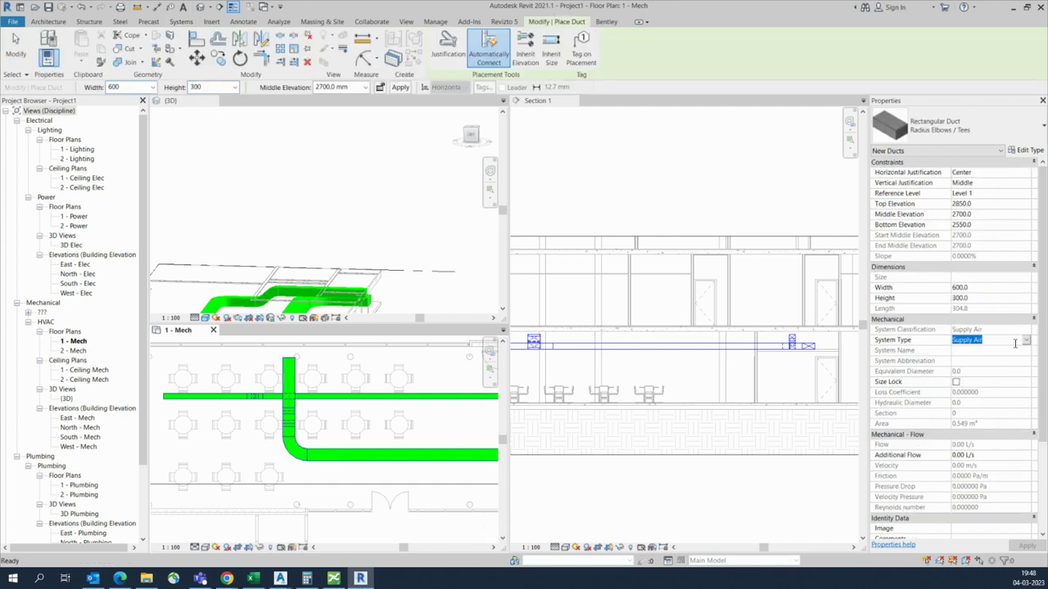
click(1028, 342)
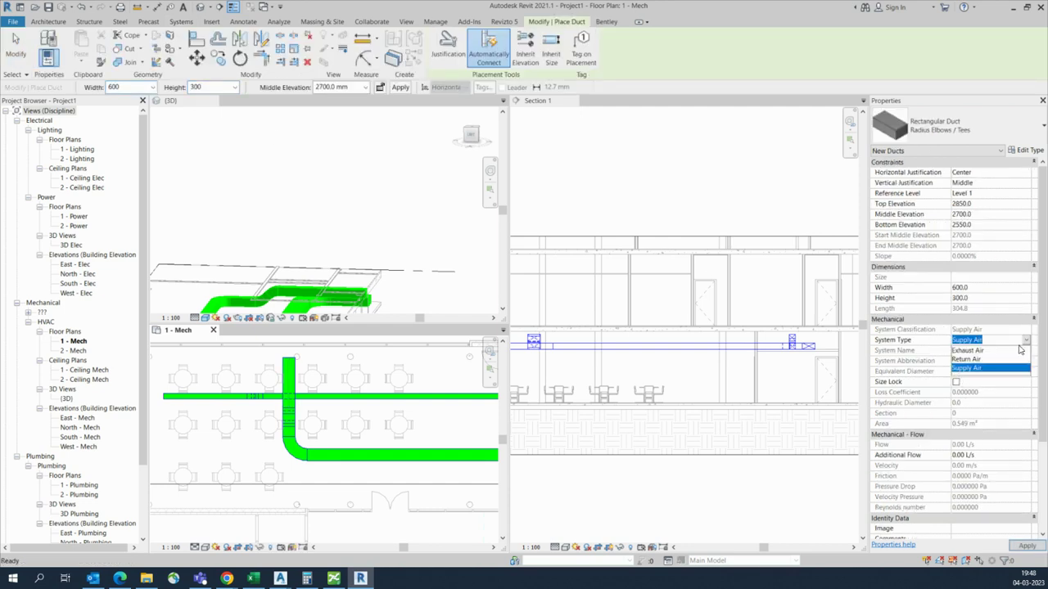
click(967, 360)
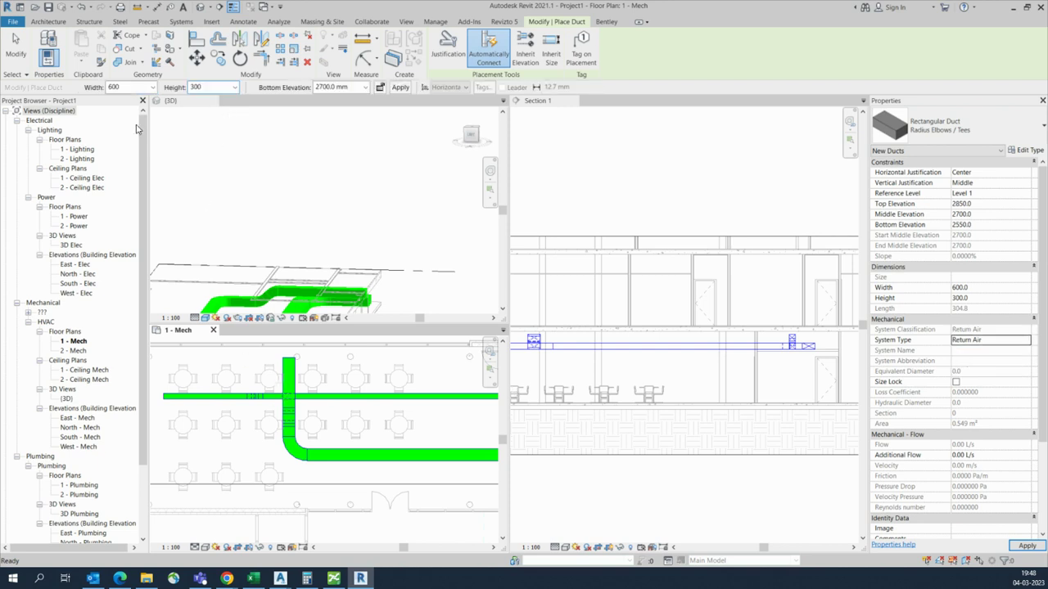
click(152, 87)
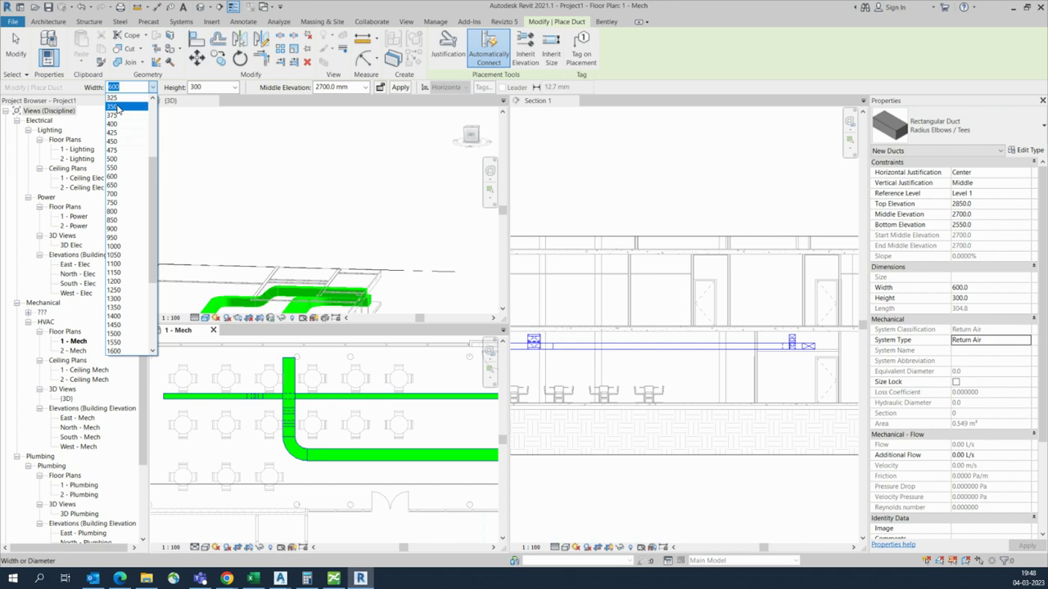
click(113, 106)
Draw the return air duct at 2750 mm middle elevation, parallel just below the narrow supply duct, ending just before the wide vertical duct
middle_drag(200, 413, 284, 369)
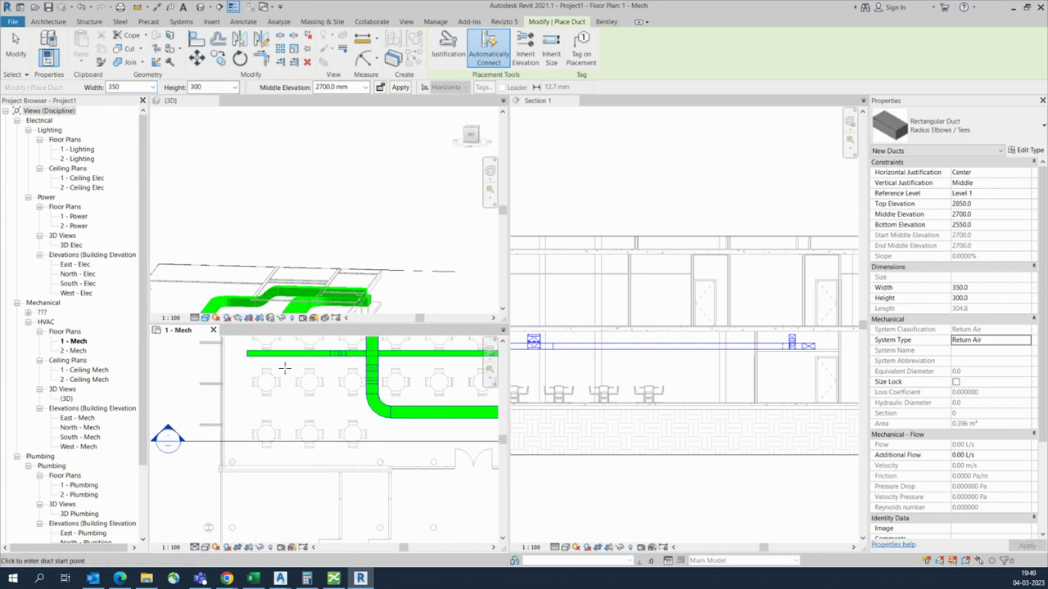
scroll(284, 369, up, 1)
scroll(720, 393, down, 3)
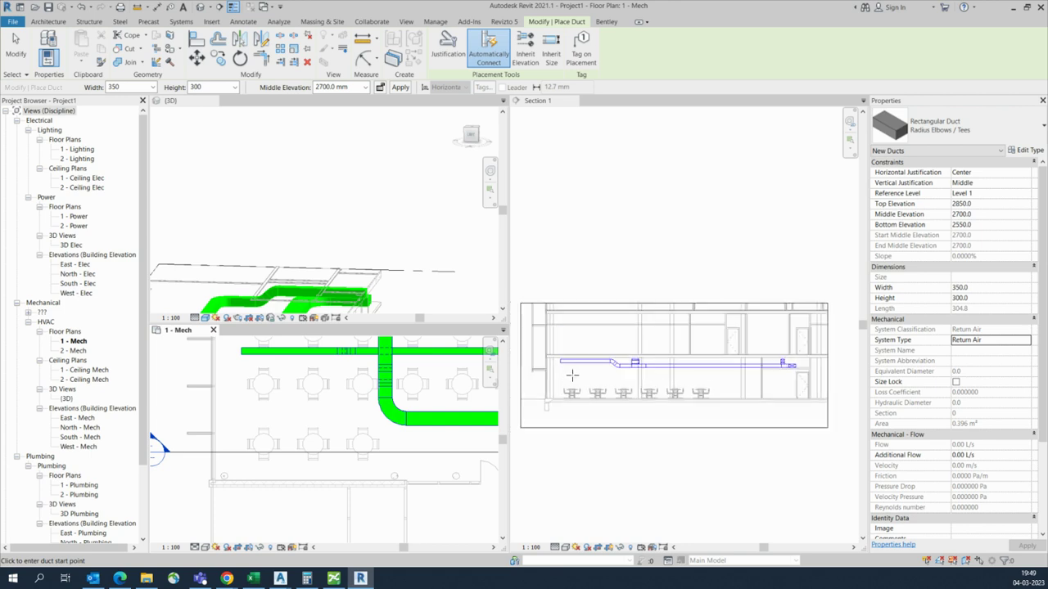
scroll(267, 357, up, 1)
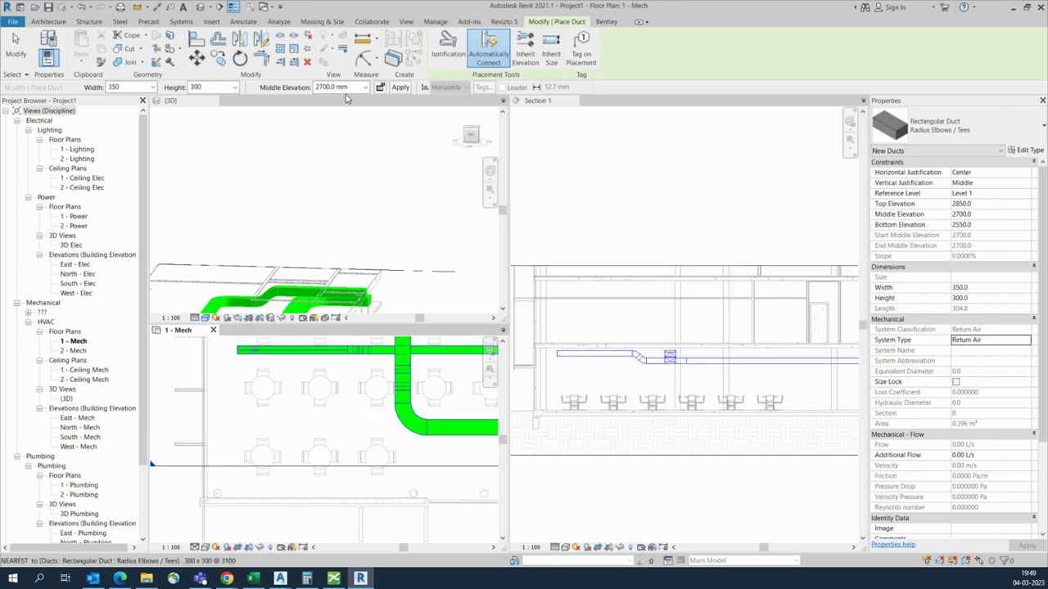
click(365, 88)
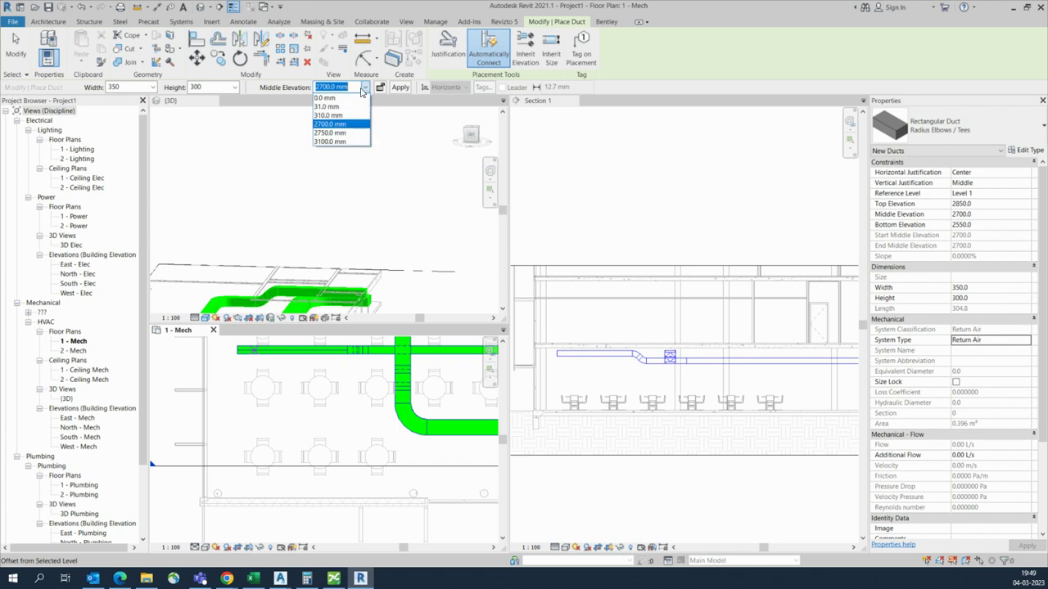
click(330, 133)
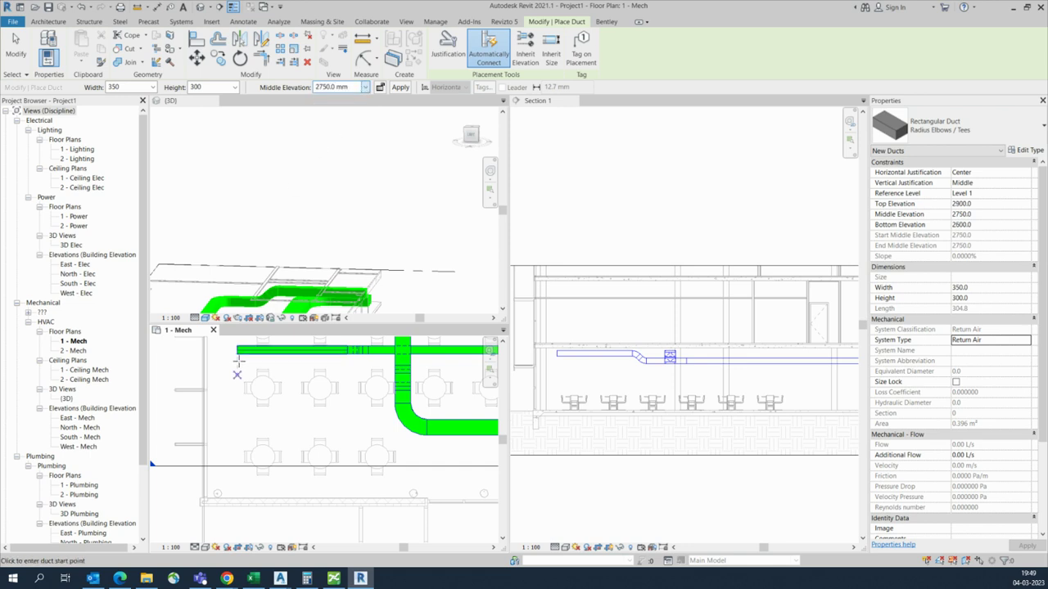
click(237, 360)
scroll(328, 376, up, 2)
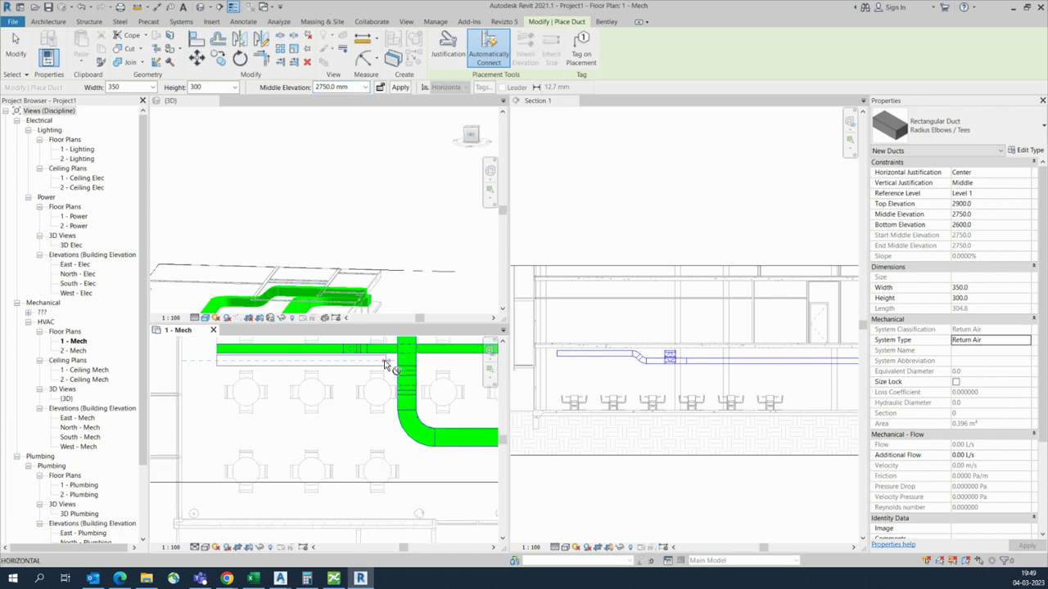
middle_drag(393, 360, 342, 369)
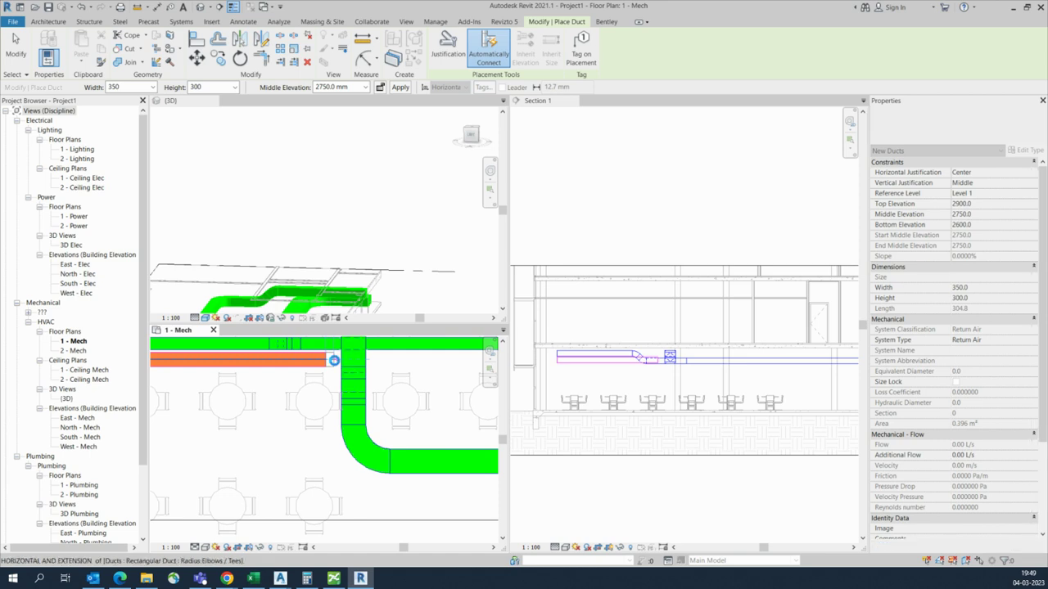
Continue the return duct at 2500 mm middle elevation past the wide duct and turn it down the plan beside the narrow duct's leg for about 3900 mm
click(347, 88)
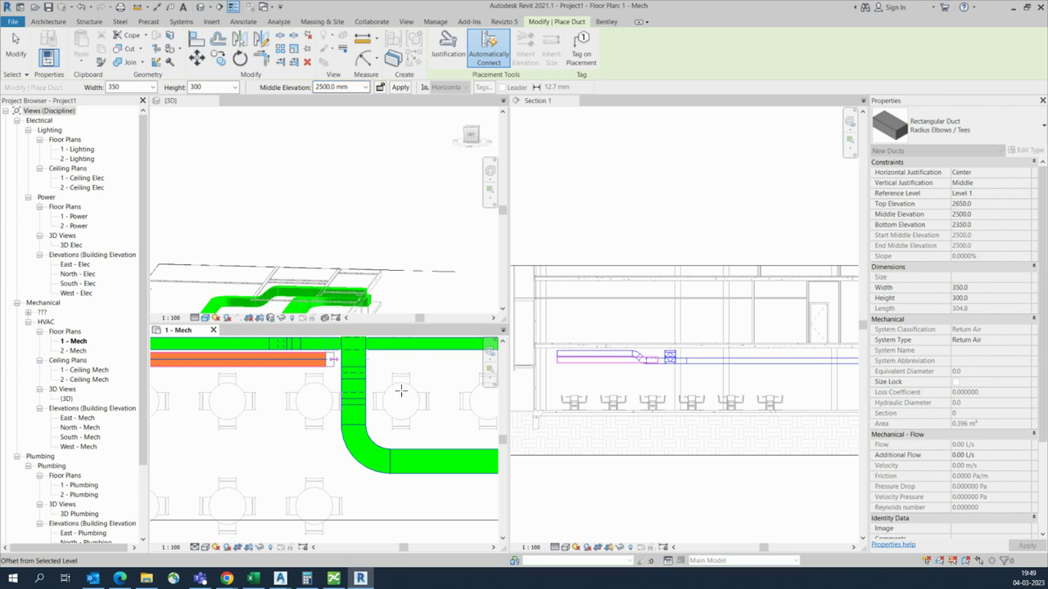
scroll(332, 357, down, 2)
middle_drag(332, 358, 267, 384)
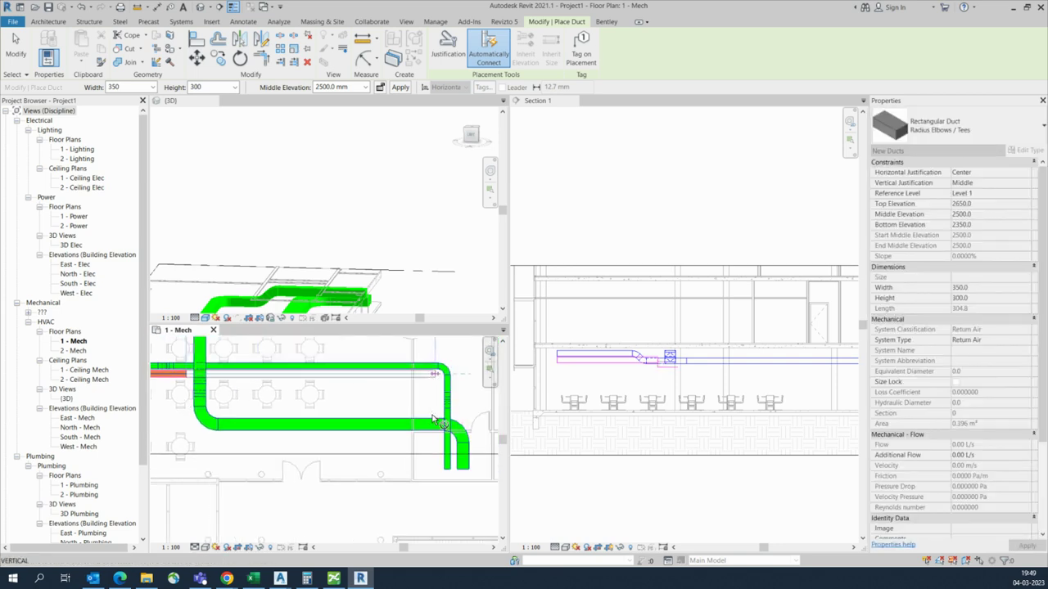
scroll(434, 449, up, 2)
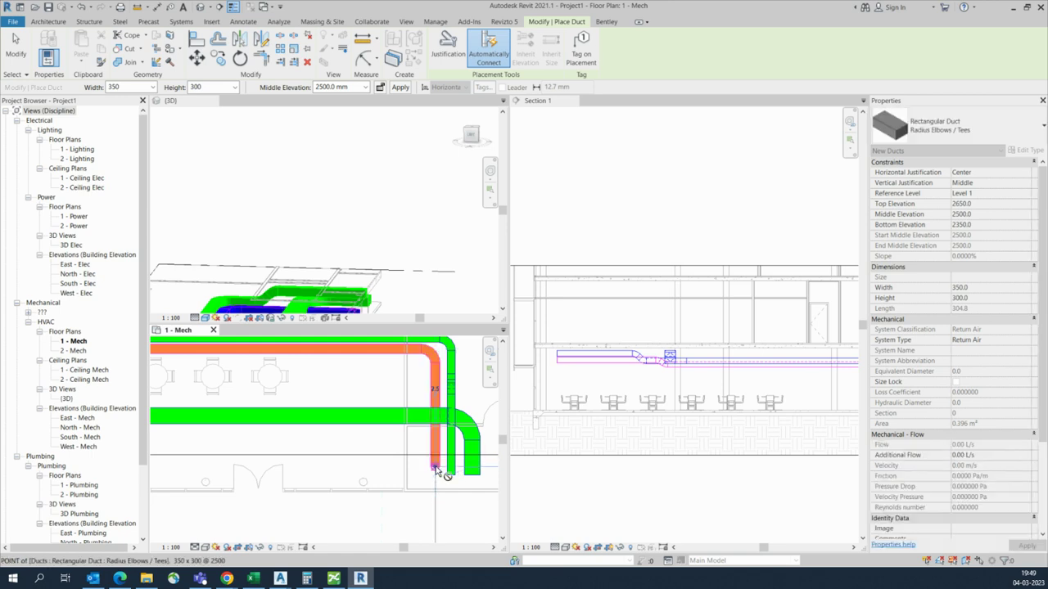
click(436, 471)
key(Escape)
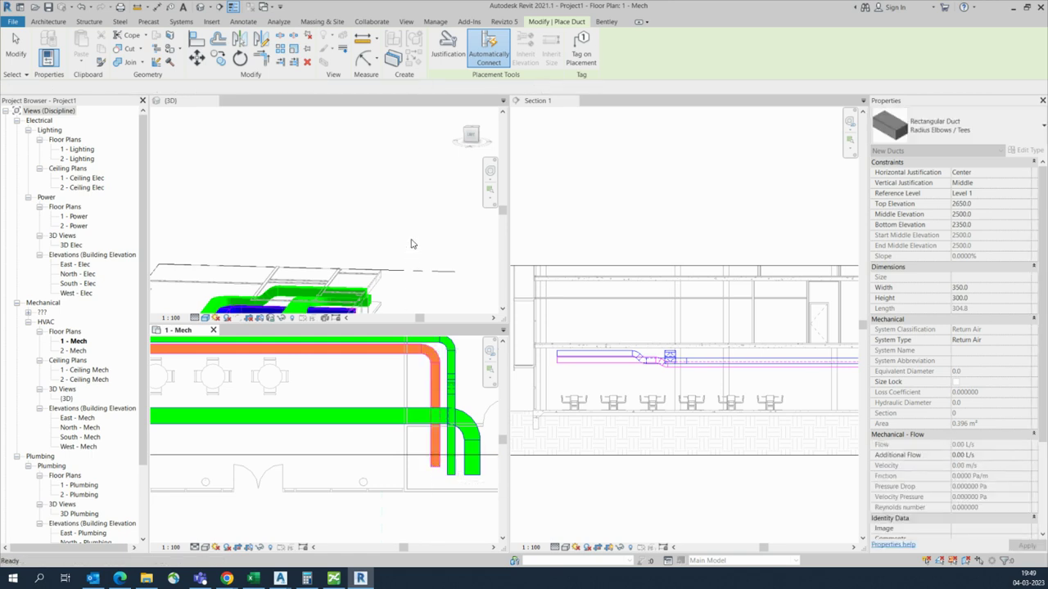
Set the middle elevation of the return air duct's final leg to 2400 mm in the 3D view
shift+middle_drag(416, 212, 363, 270)
scroll(363, 270, up, 4)
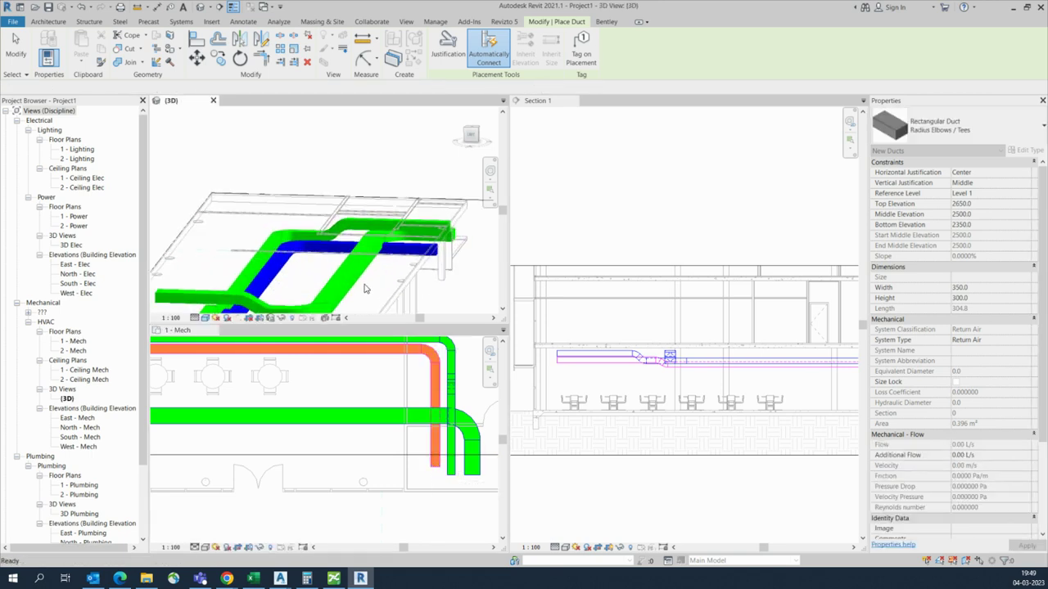
key(Escape)
key(Escape)
scroll(409, 246, up, 4)
middle_drag(426, 236, 354, 193)
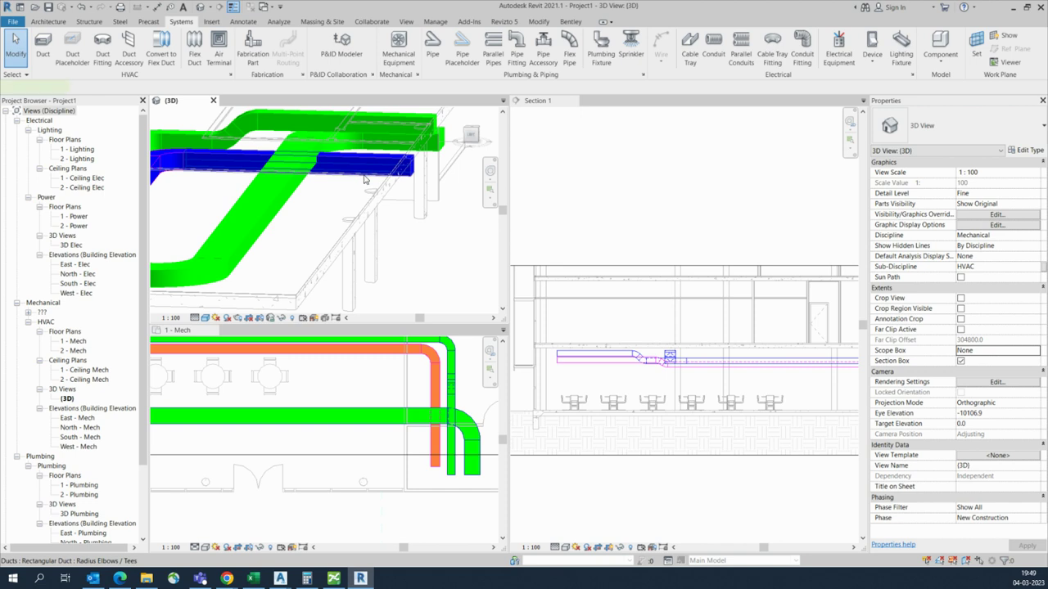
click(364, 179)
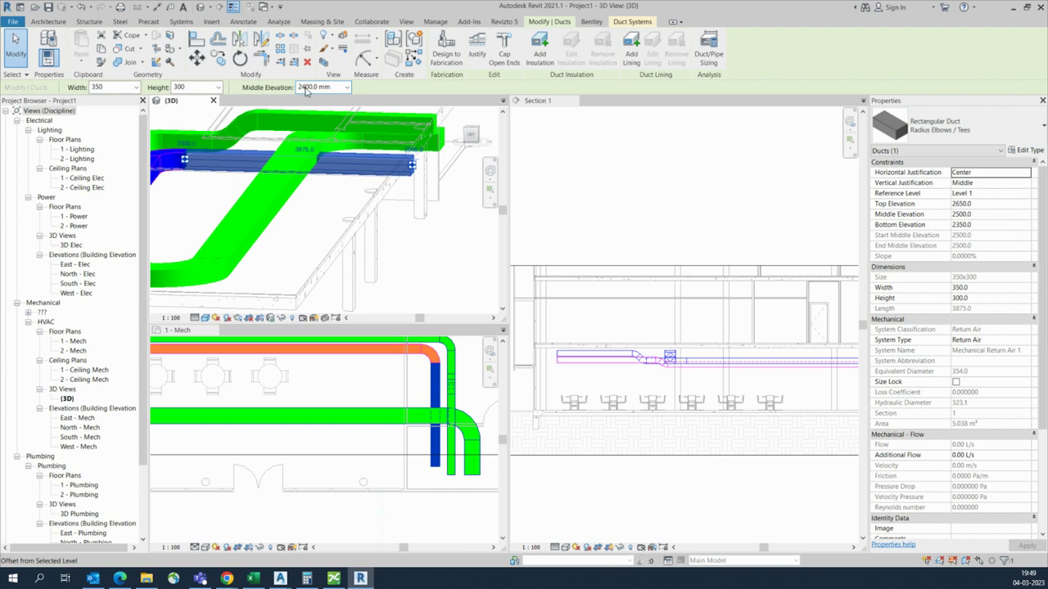
key(Return)
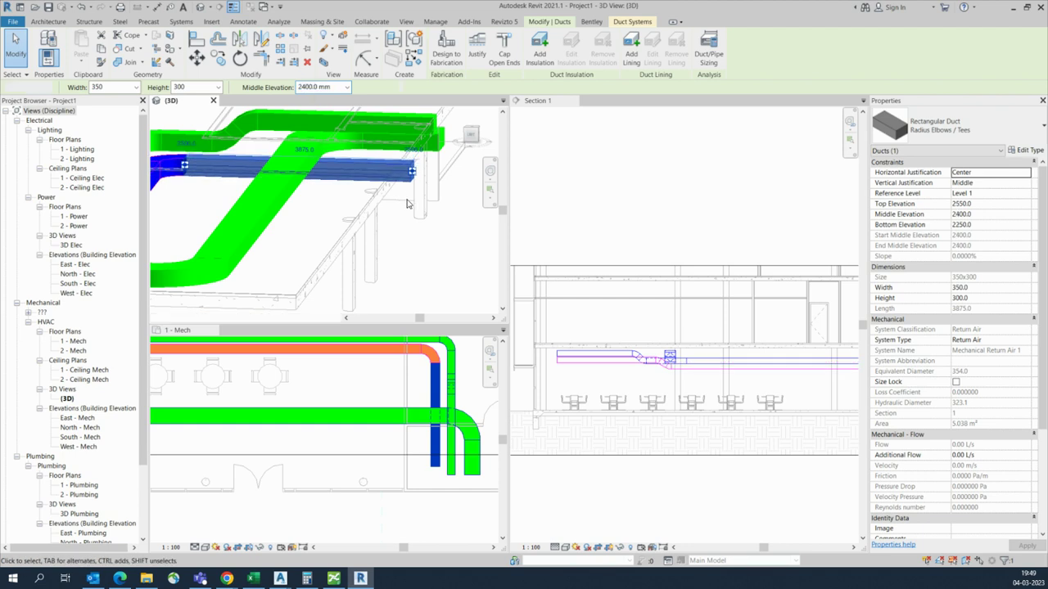
key(Escape)
Check the middle elevation of the narrow supply duct's starting segment beside the return duct in the 3D view
shift+middle_drag(407, 203, 375, 249)
scroll(204, 237, up, 3)
scroll(198, 238, up, 3)
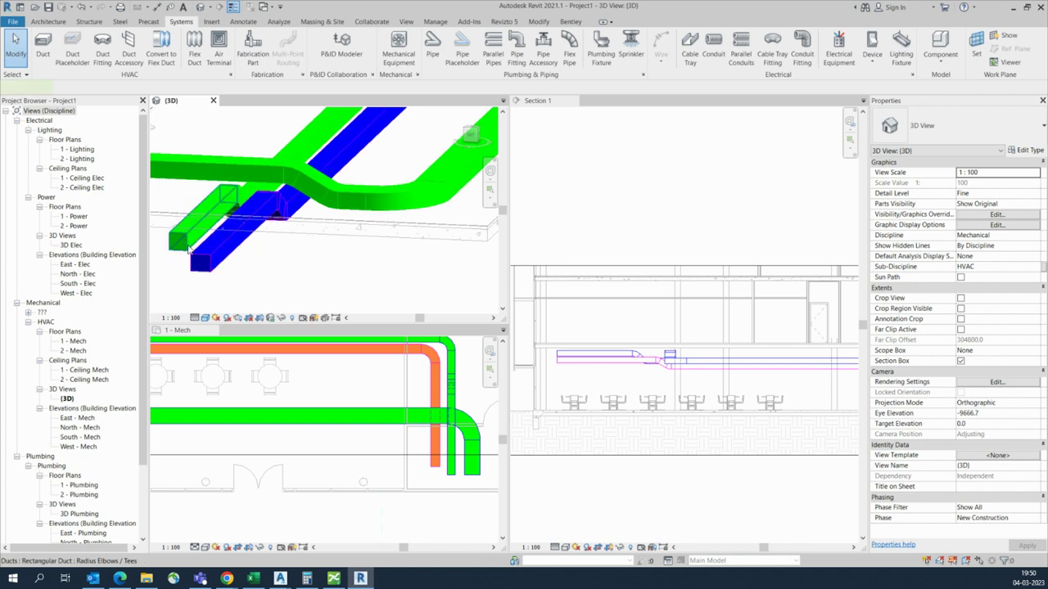
click(193, 248)
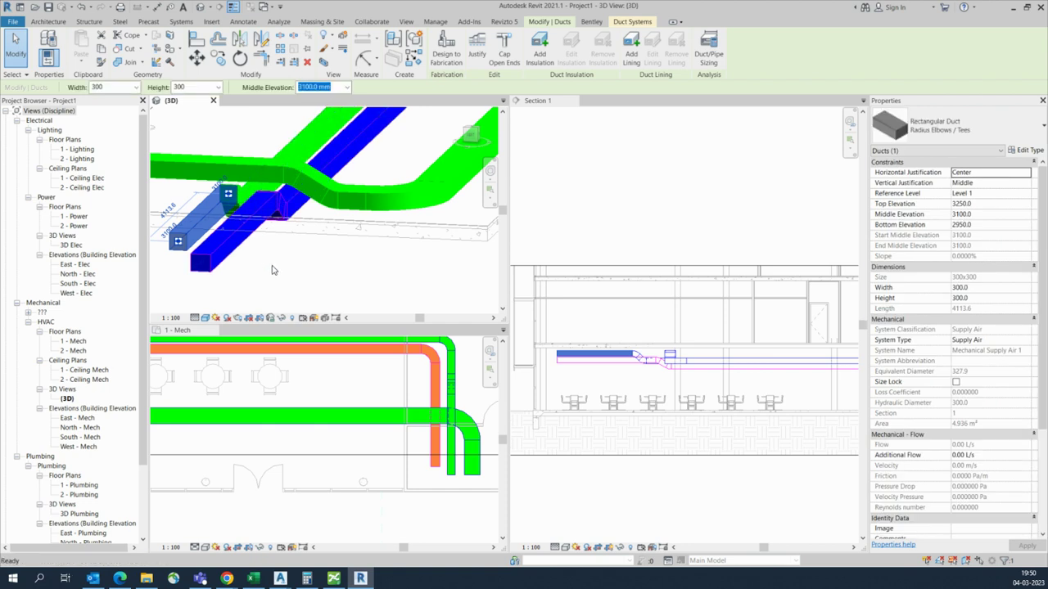
click(233, 264)
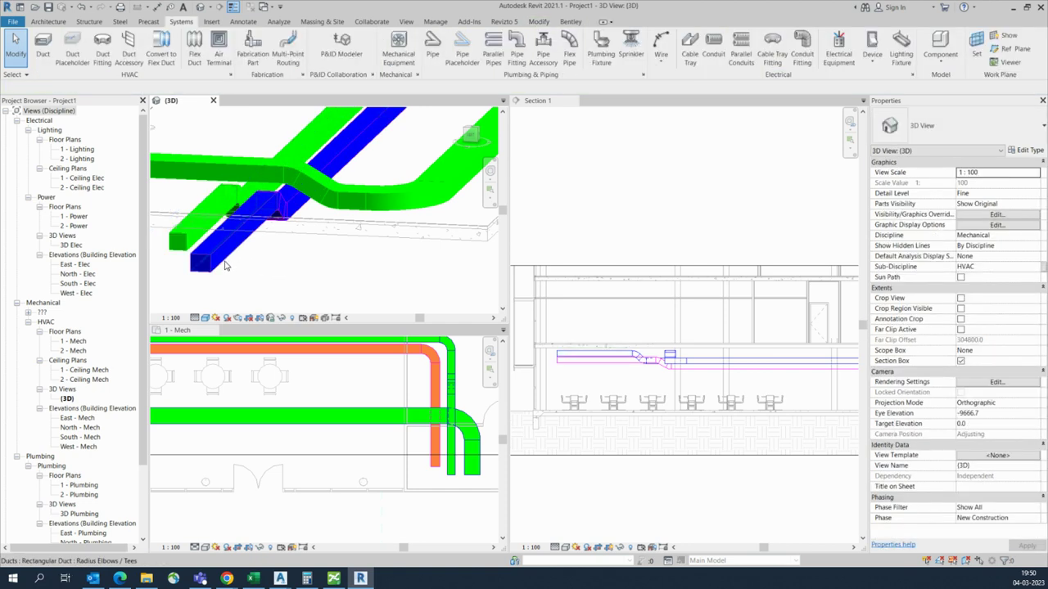
Set the middle elevation of the return air duct's starting segment to 3100 mm in the 3D view
click(288, 183)
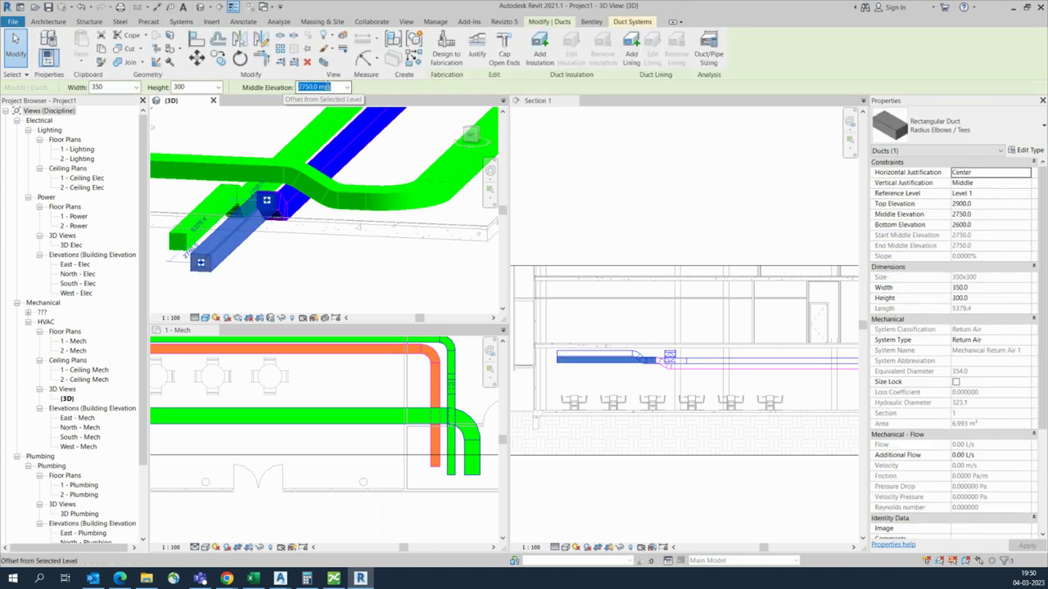
click(348, 87)
click(321, 149)
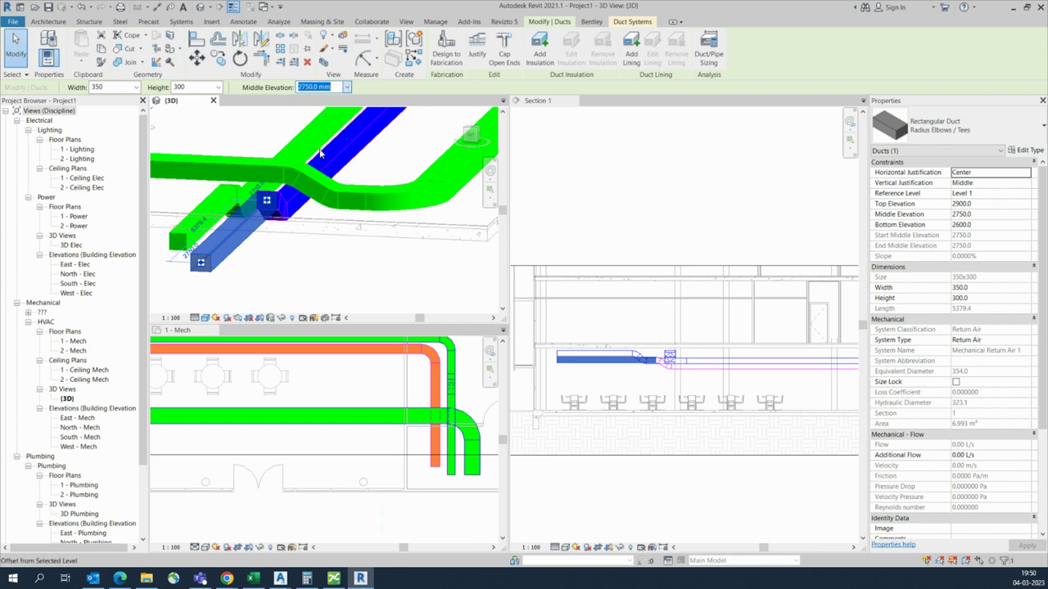
click(277, 261)
Examine the duct crossing in 3D from several angles, including from above, and check the return duct's starting segment
scroll(276, 261, down, 5)
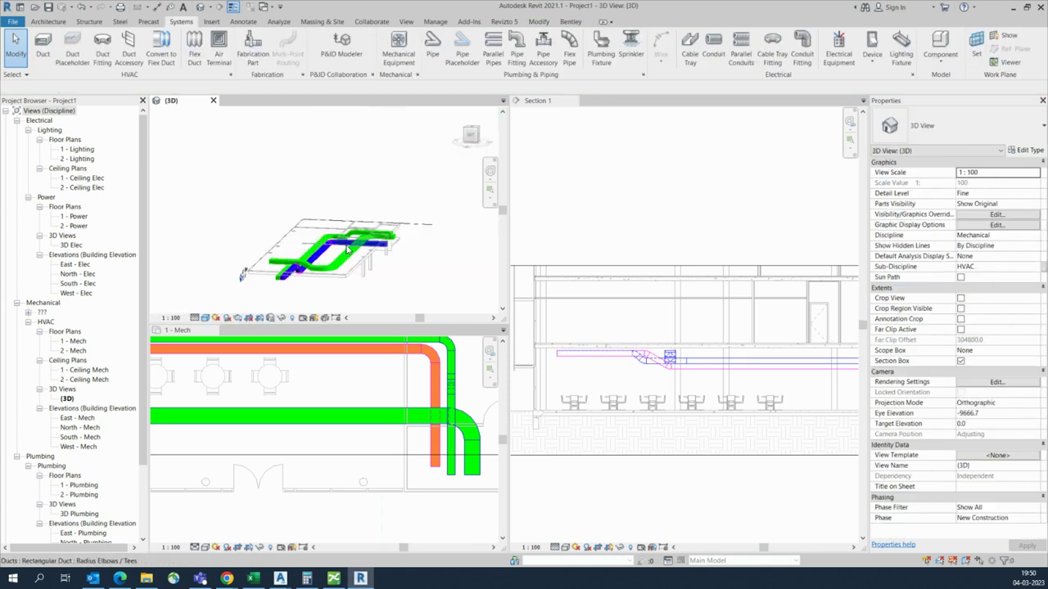
shift+middle_drag(312, 254, 336, 257)
scroll(328, 278, up, 10)
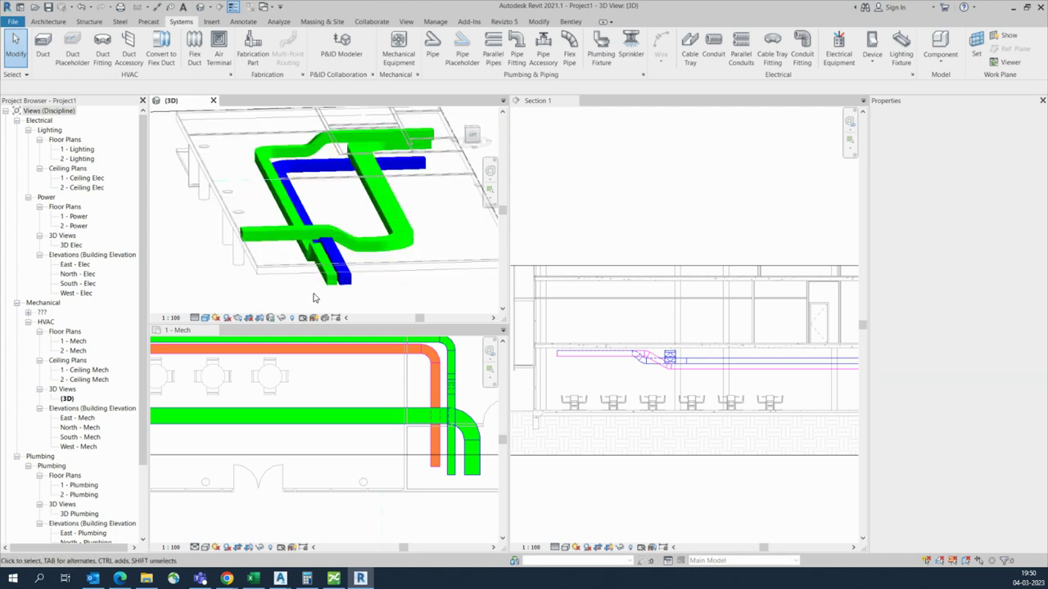
shift+middle_drag(363, 303, 388, 229)
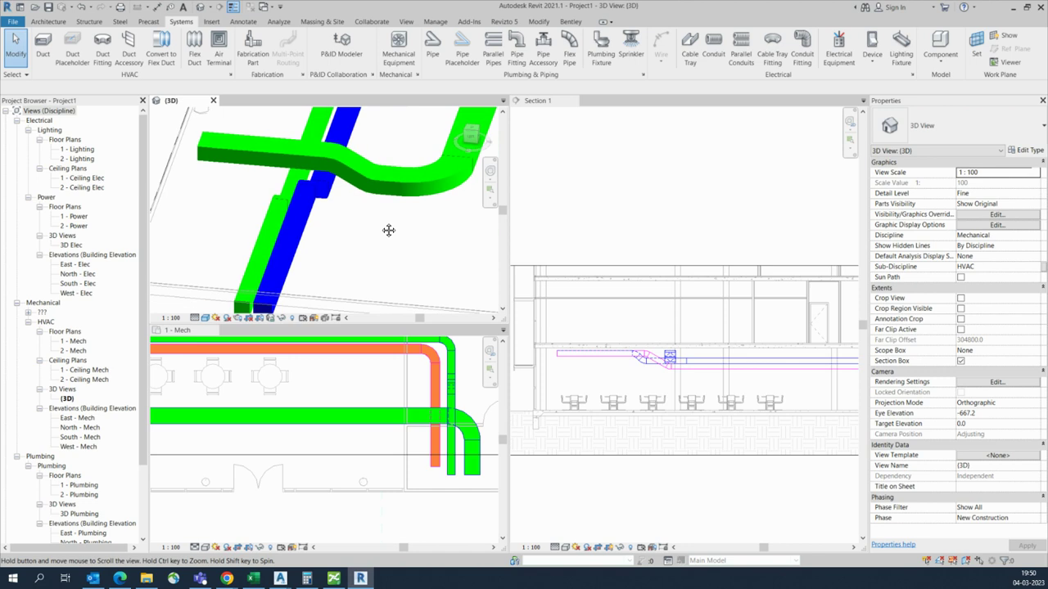
click(473, 132)
scroll(302, 269, up, 5)
scroll(304, 254, up, 2)
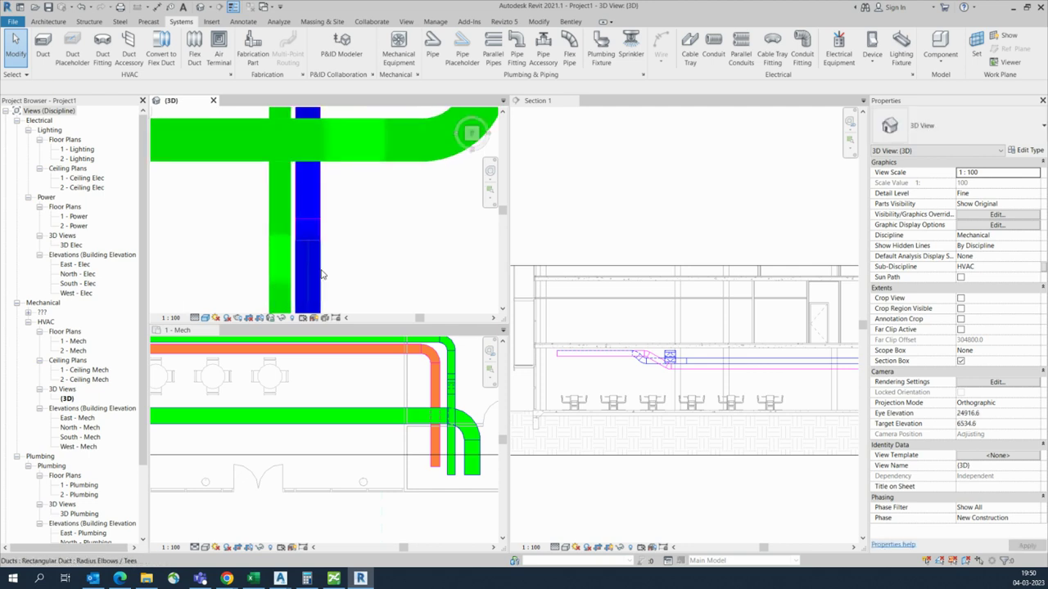
click(322, 271)
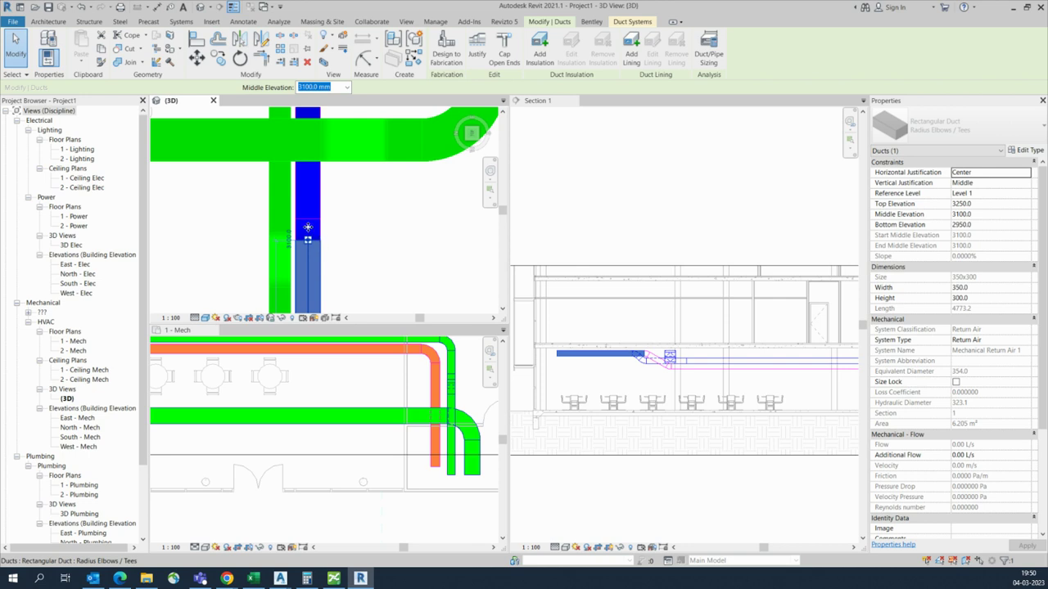
key(Escape)
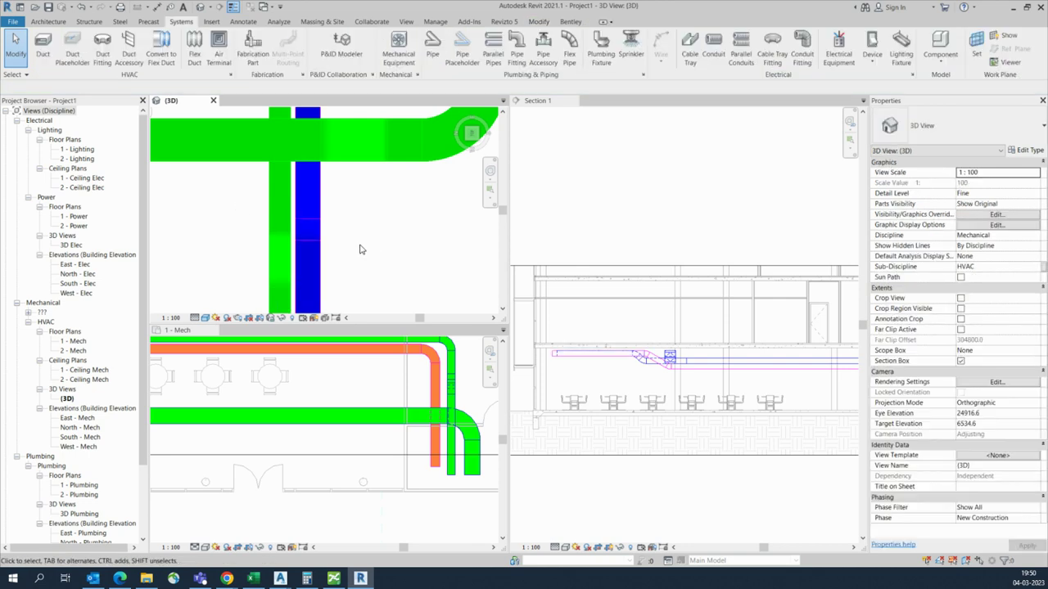
shift+middle_drag(367, 252, 408, 242)
Shift the narrow supply duct's offset fittings in plan toward the wide vertical duct, alongside the return duct's offset
click(359, 395)
scroll(246, 360, down, 2)
scroll(217, 352, up, 5)
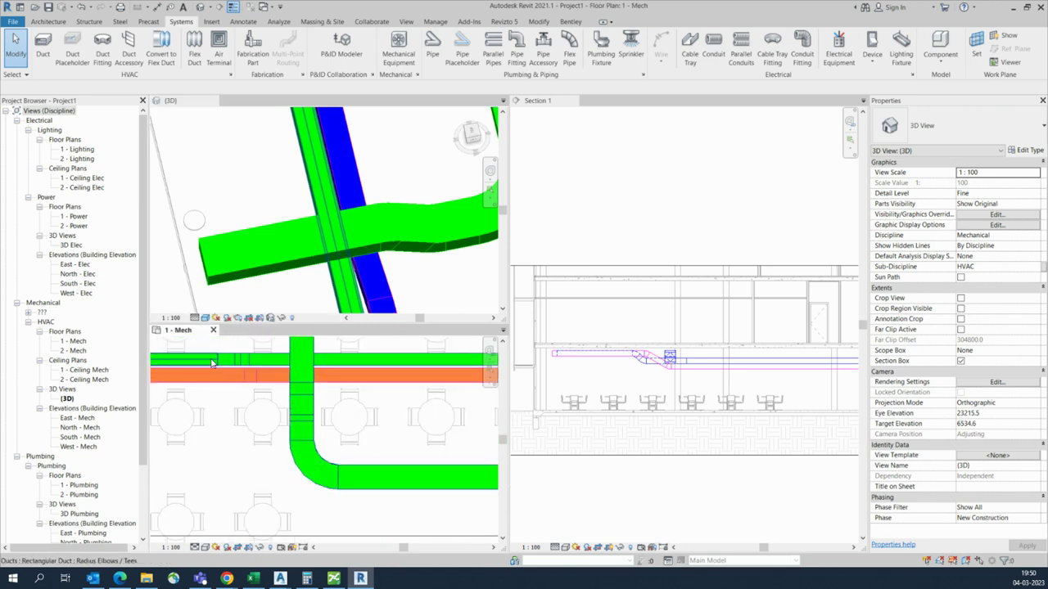
scroll(215, 352, up, 2)
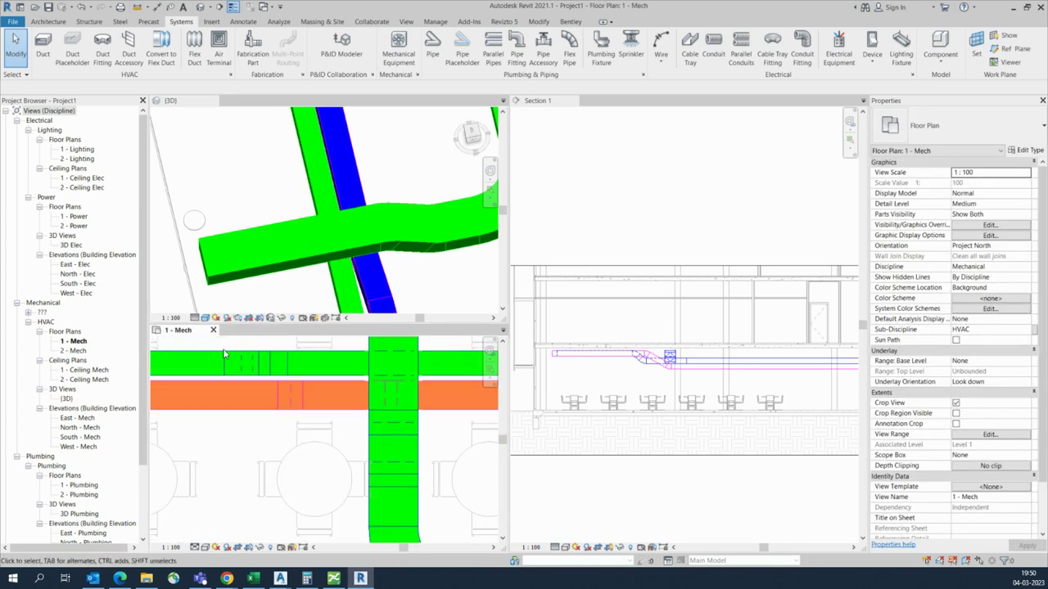
click(299, 386)
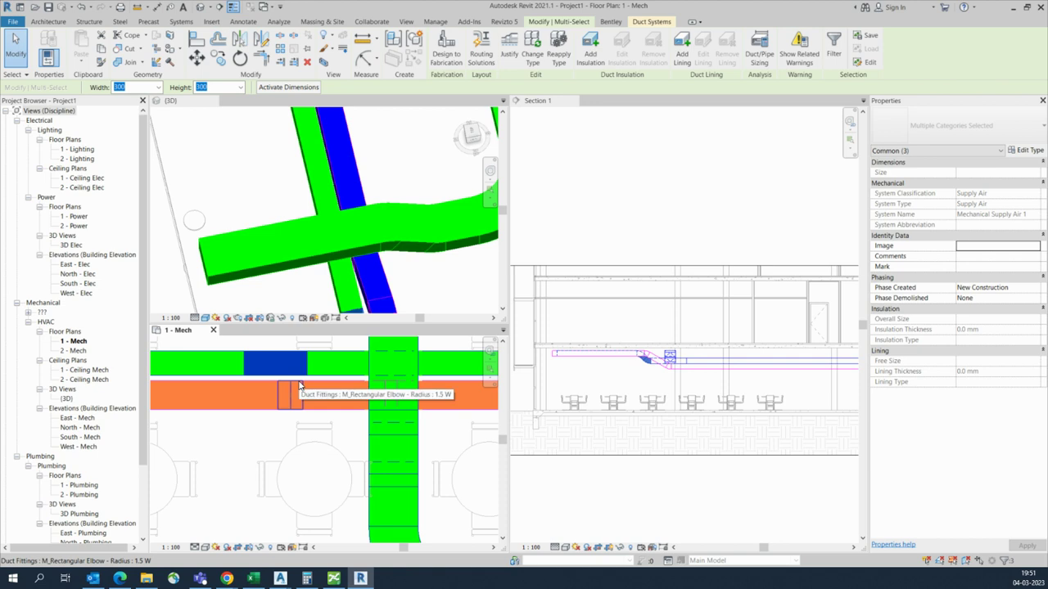
key(Escape)
shift+middle_drag(385, 270, 364, 197)
shift+middle_drag(356, 233, 359, 301)
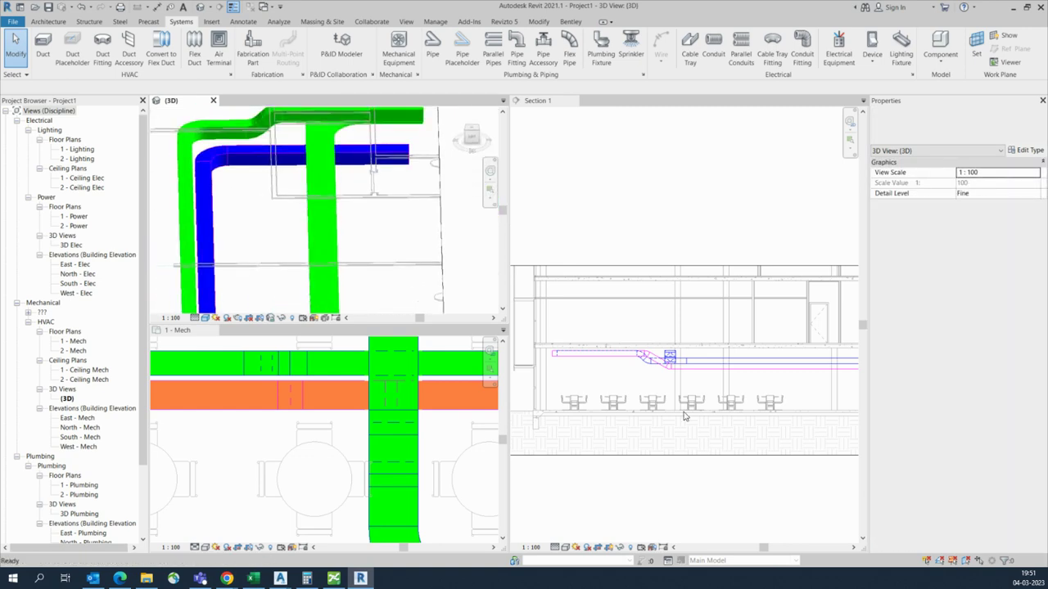
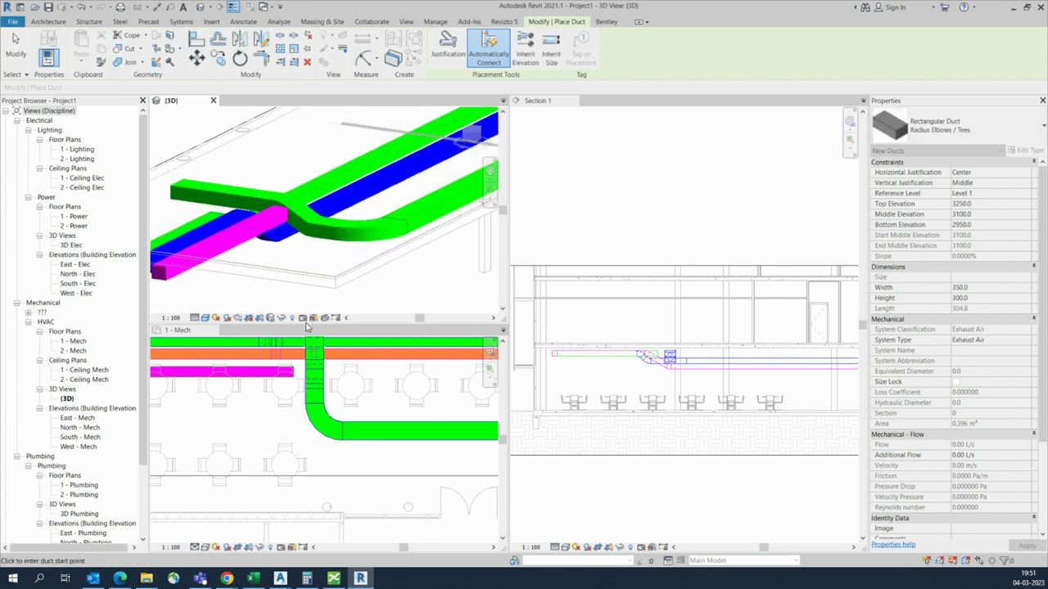
Continue the exhaust air duct at 2500 mm middle elevation, straight past the wide vertical supply duct in plan
click(437, 88)
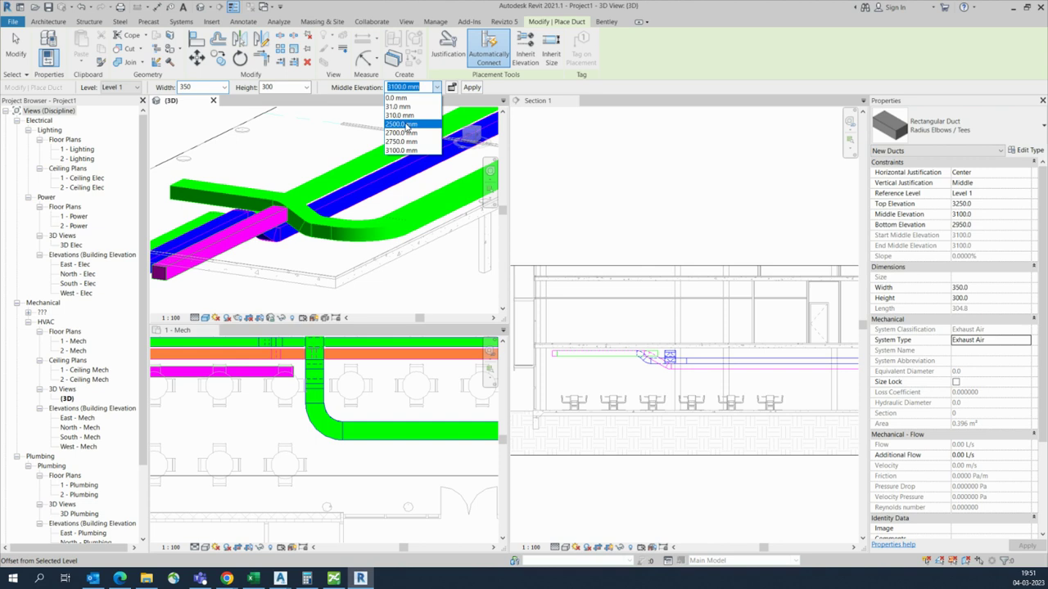
click(407, 124)
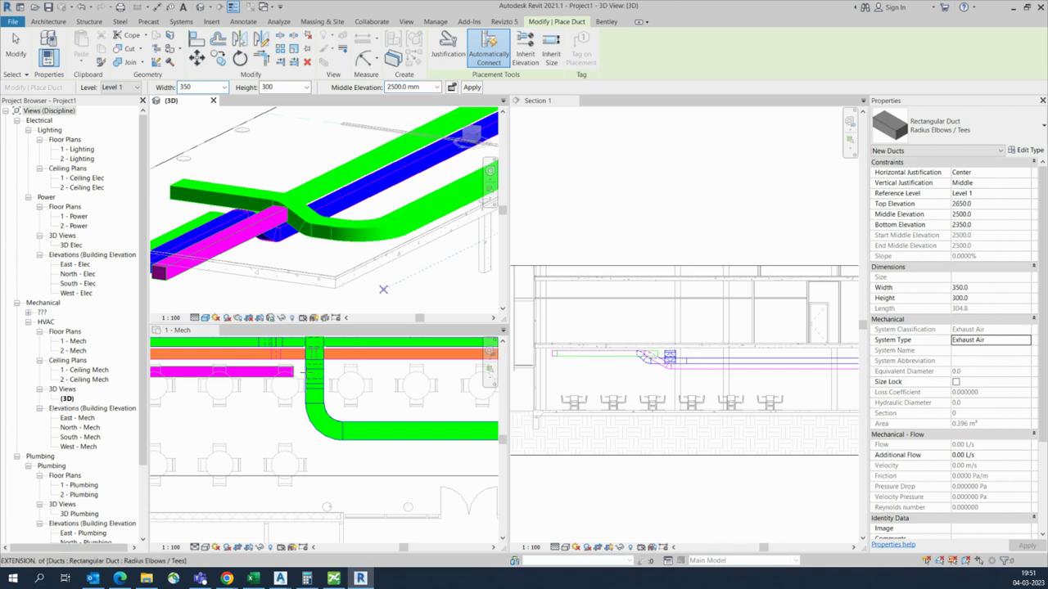
click(297, 371)
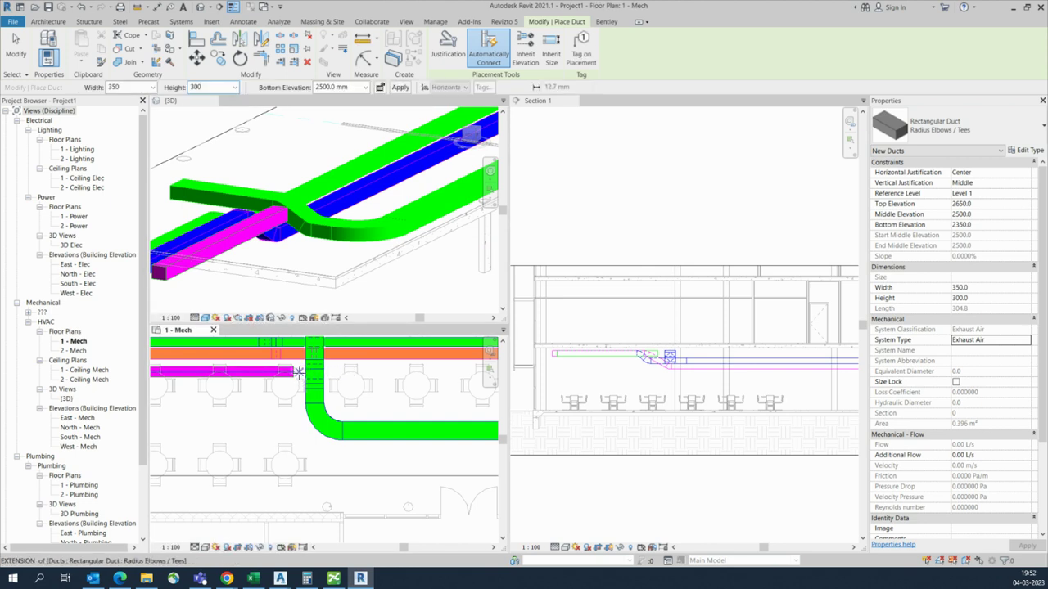
click(438, 371)
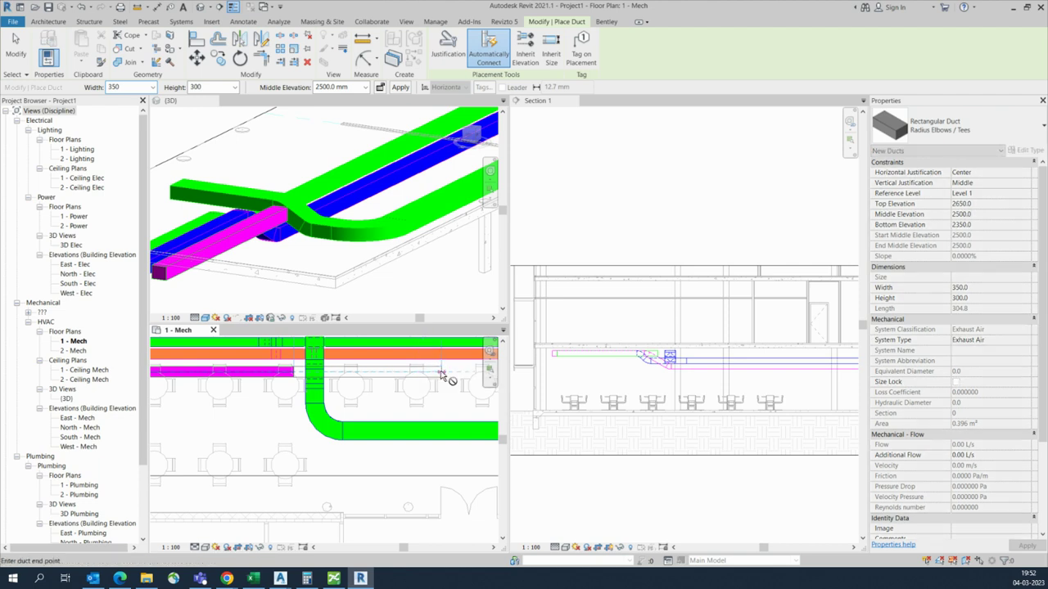
click(441, 370)
Turn the exhaust duct down the plan for about 2800 mm across the wide horizontal duct and continue it parallel below that duct
scroll(413, 368, down, 1)
scroll(417, 384, down, 3)
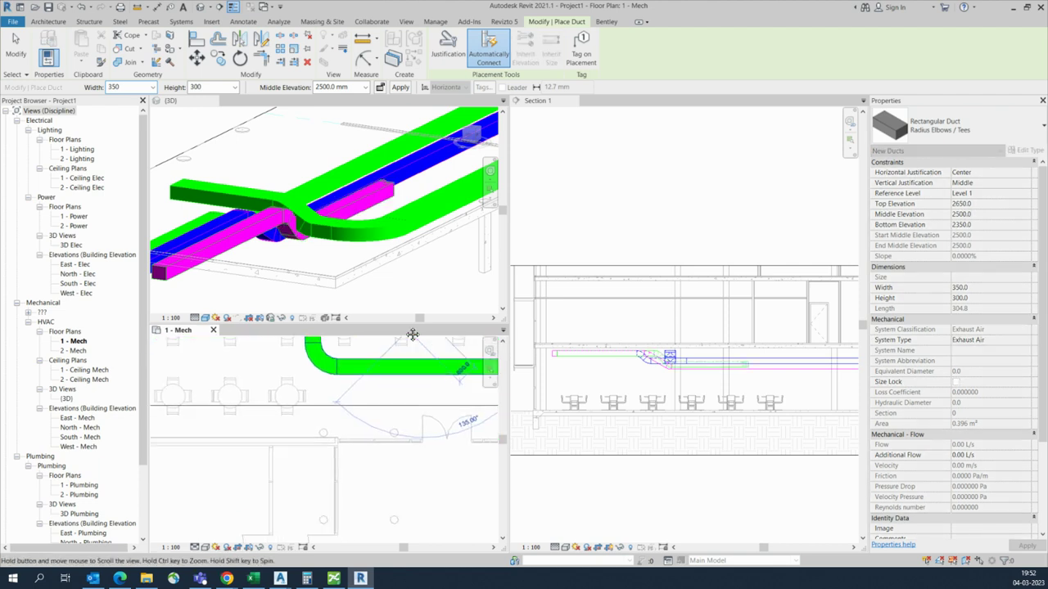
scroll(417, 434, up, 2)
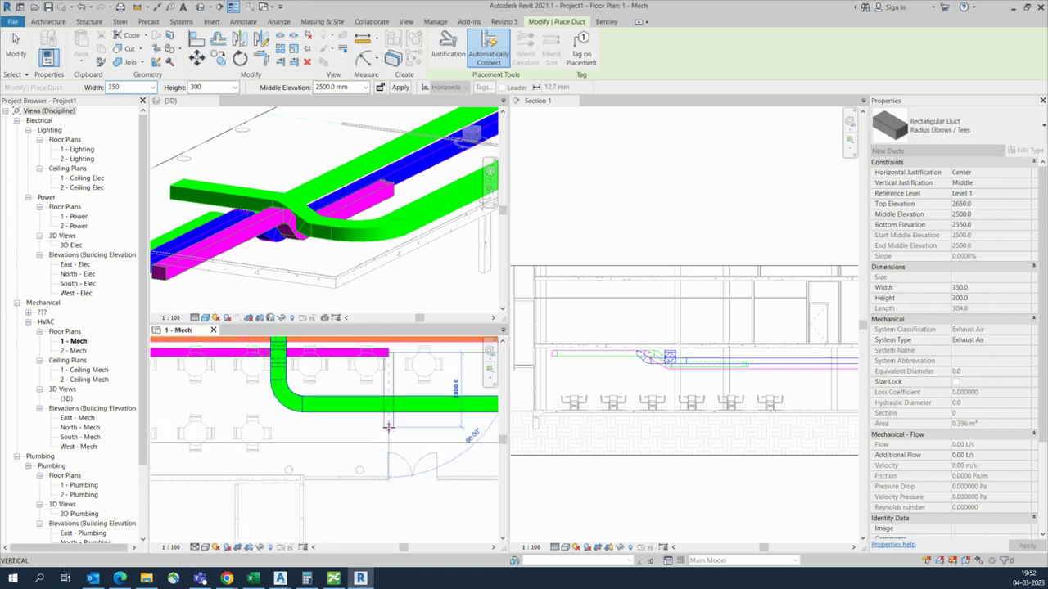
click(388, 426)
middle_drag(402, 428, 330, 416)
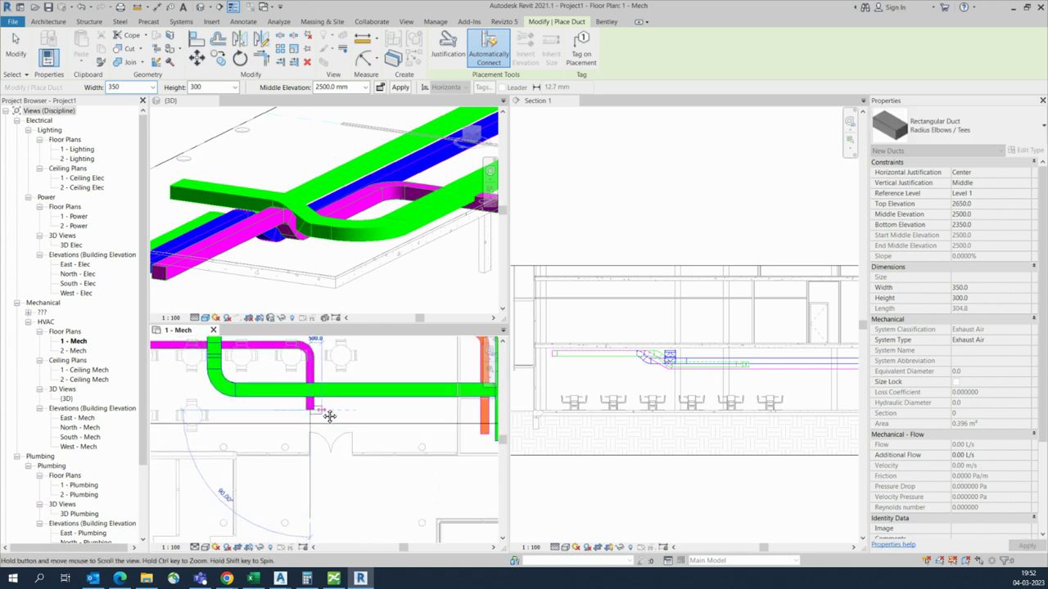
click(431, 411)
key(Escape)
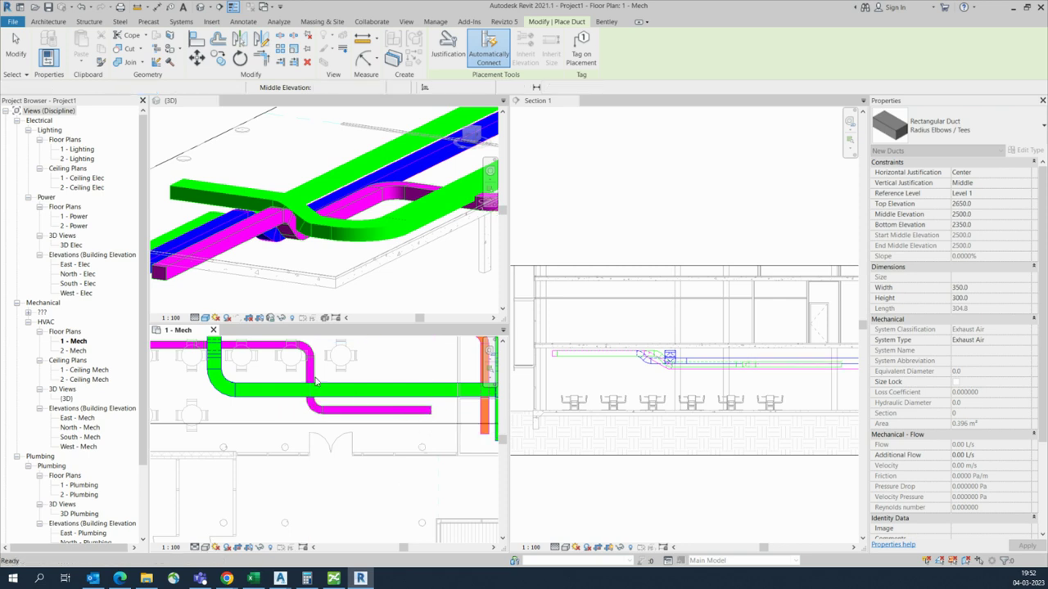
scroll(235, 350, up, 2)
scroll(235, 351, up, 2)
key(Escape)
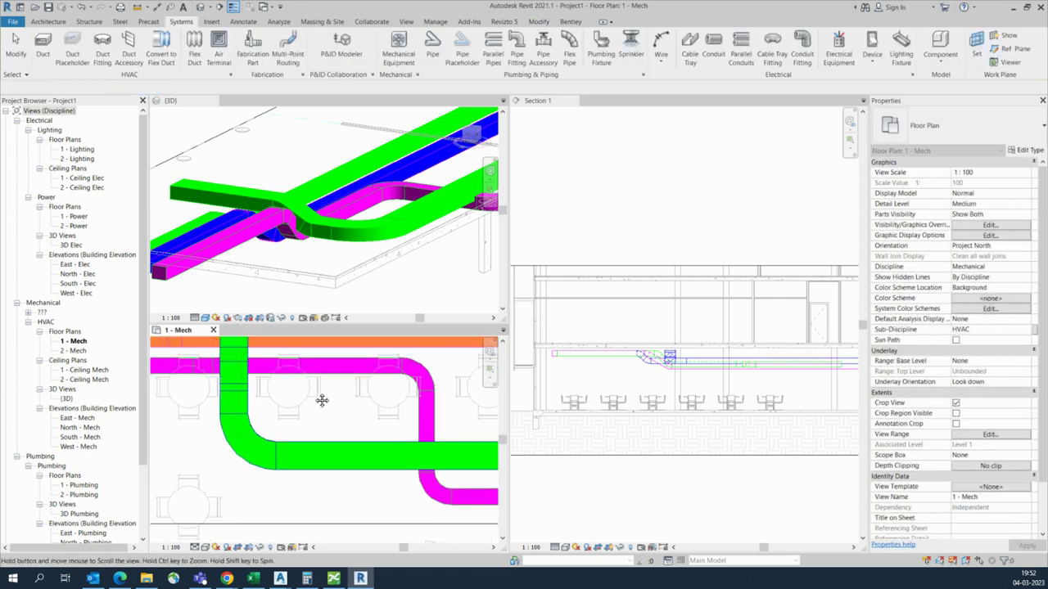
Set the middle elevation of the exhaust duct's straight segment between the wide vertical duct and the first bend to 2450 mm
scroll(320, 399, up, 2)
click(665, 374)
scroll(666, 375, up, 2)
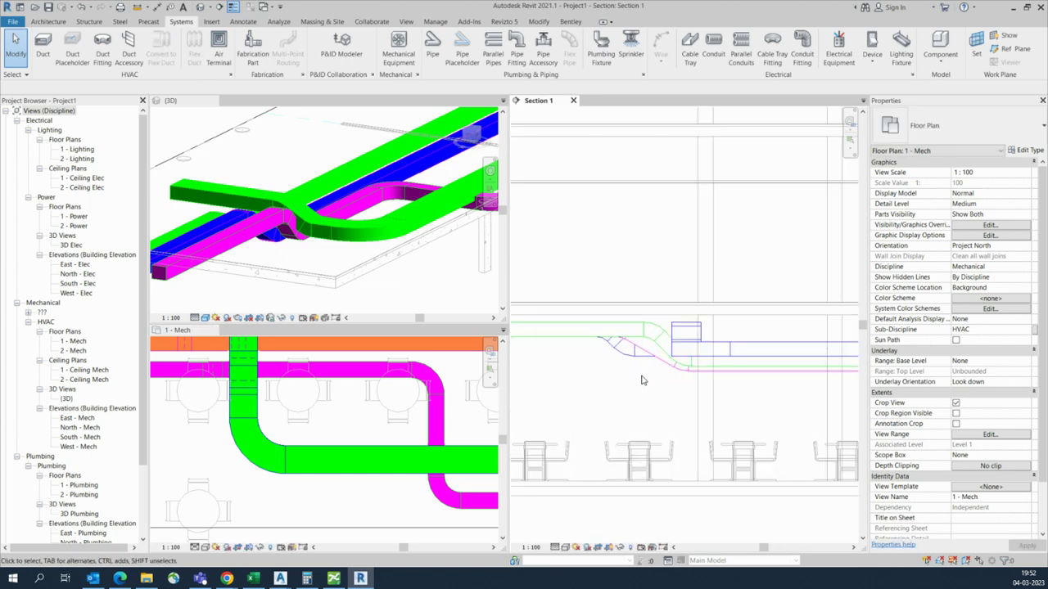
scroll(665, 375, up, 2)
click(342, 374)
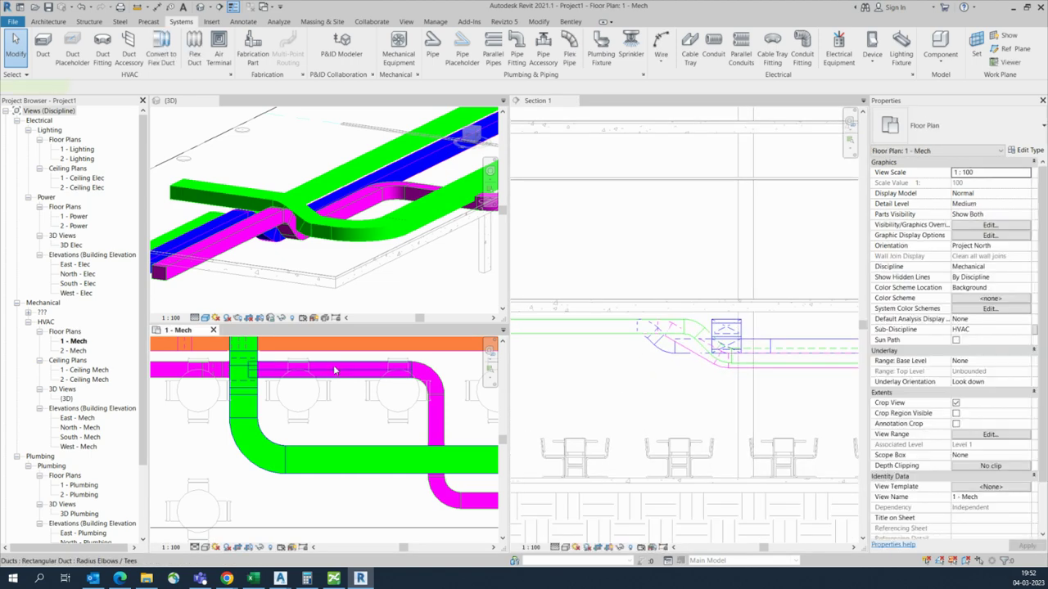
click(334, 371)
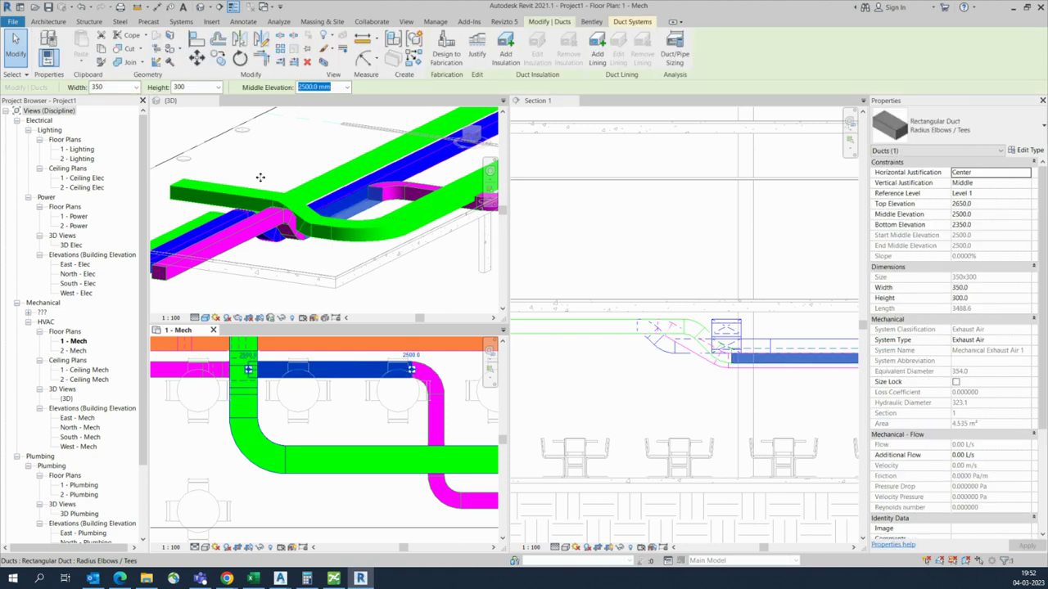
click(303, 87)
drag(301, 87, 334, 89)
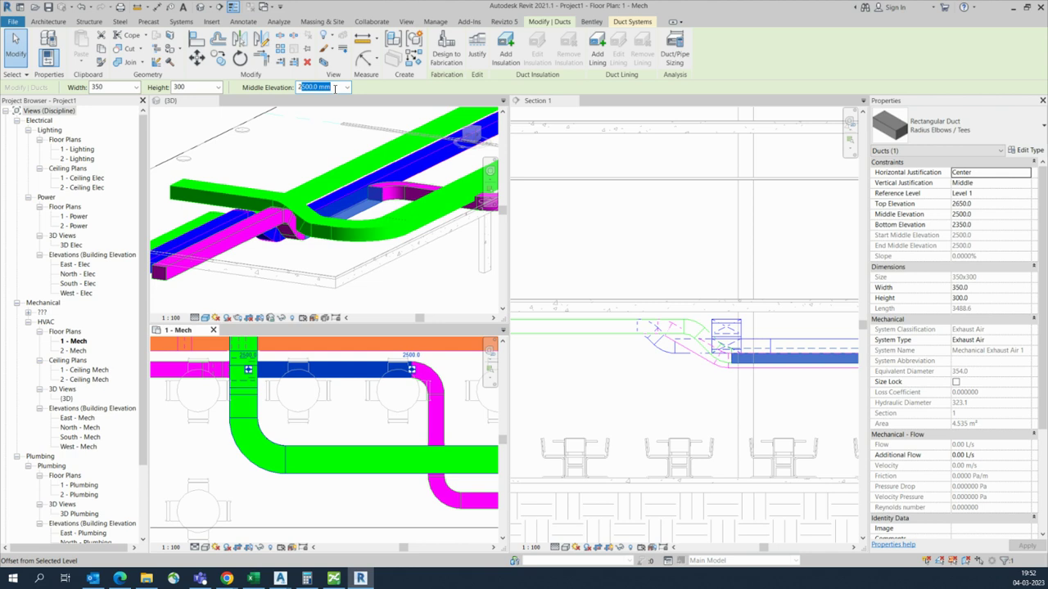
text(2450)
key(Return)
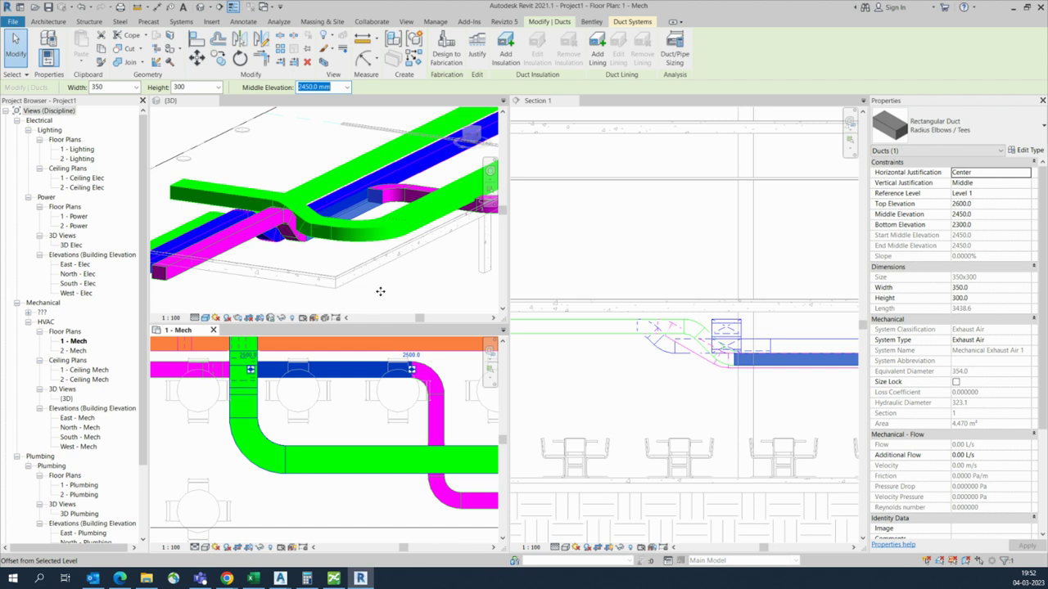
click(387, 294)
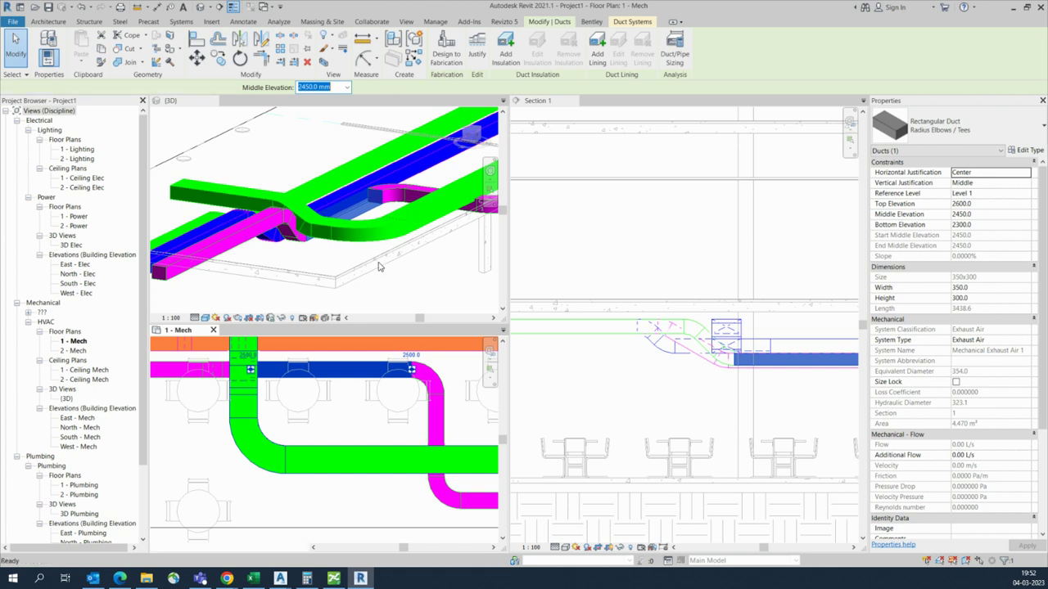
click(389, 293)
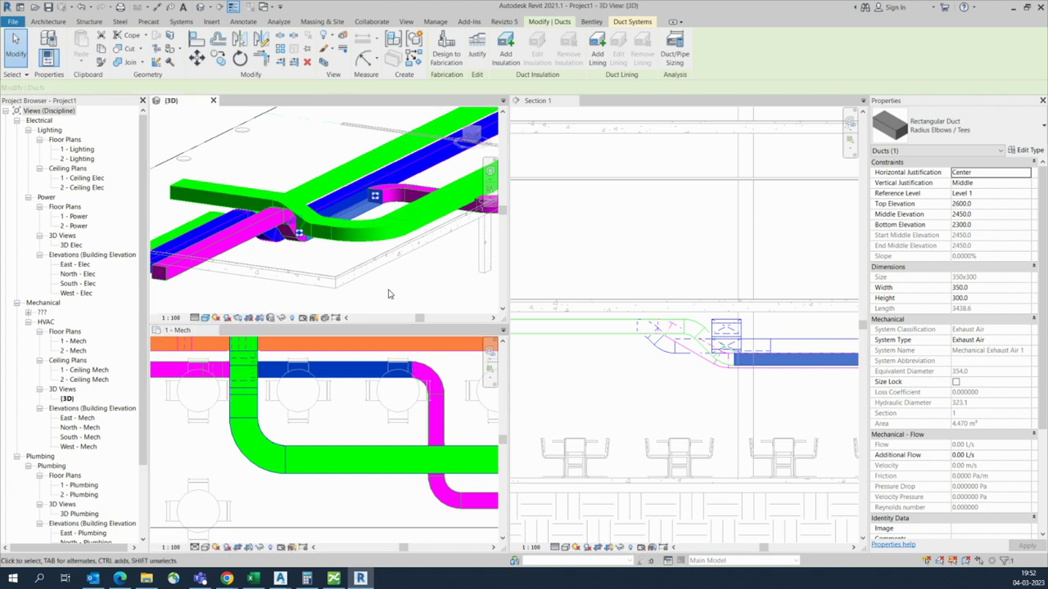
click(389, 293)
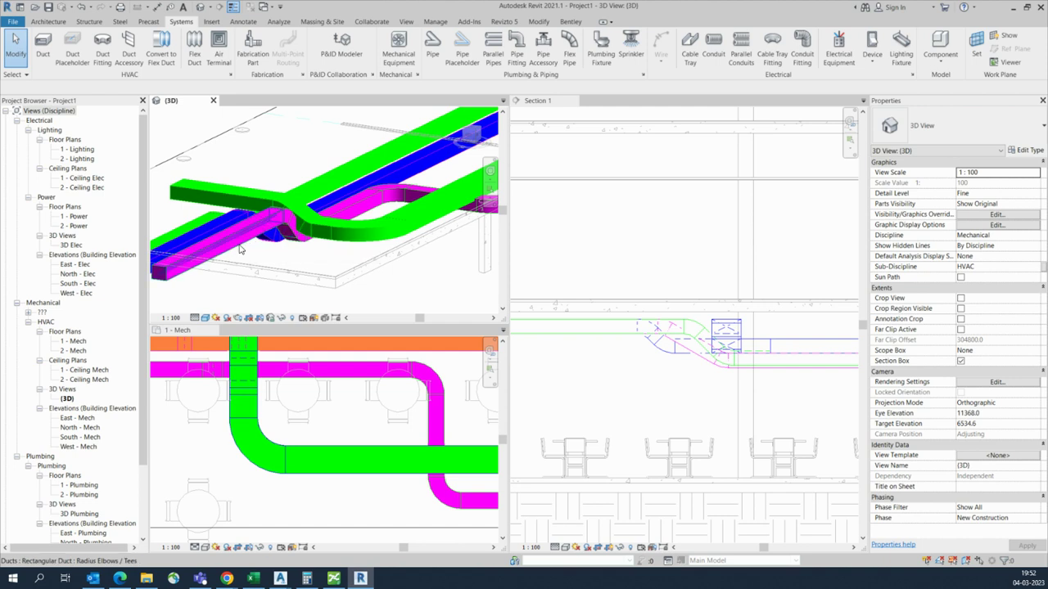
Check the middle elevation of the exhaust duct's starting segment and inspect its sloped offset in the 3D and section views
click(282, 261)
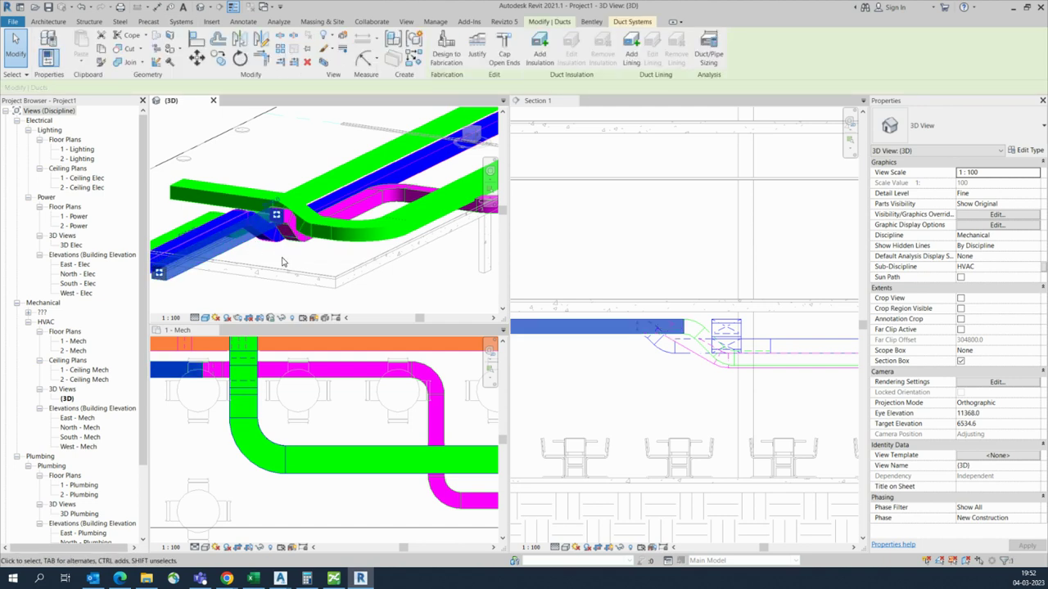
scroll(334, 394, down, 2)
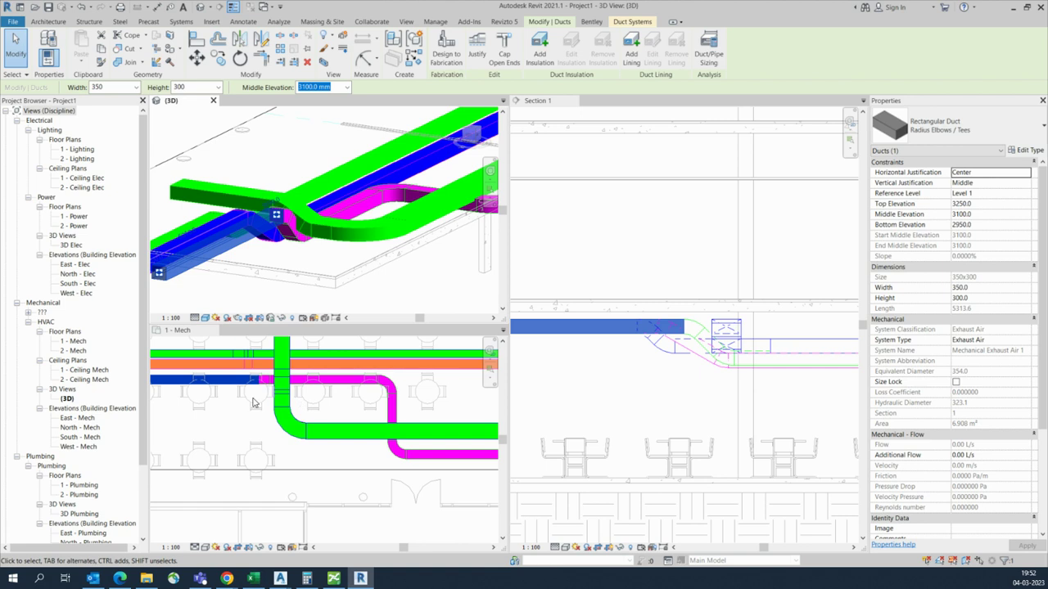
scroll(340, 279, up, 1)
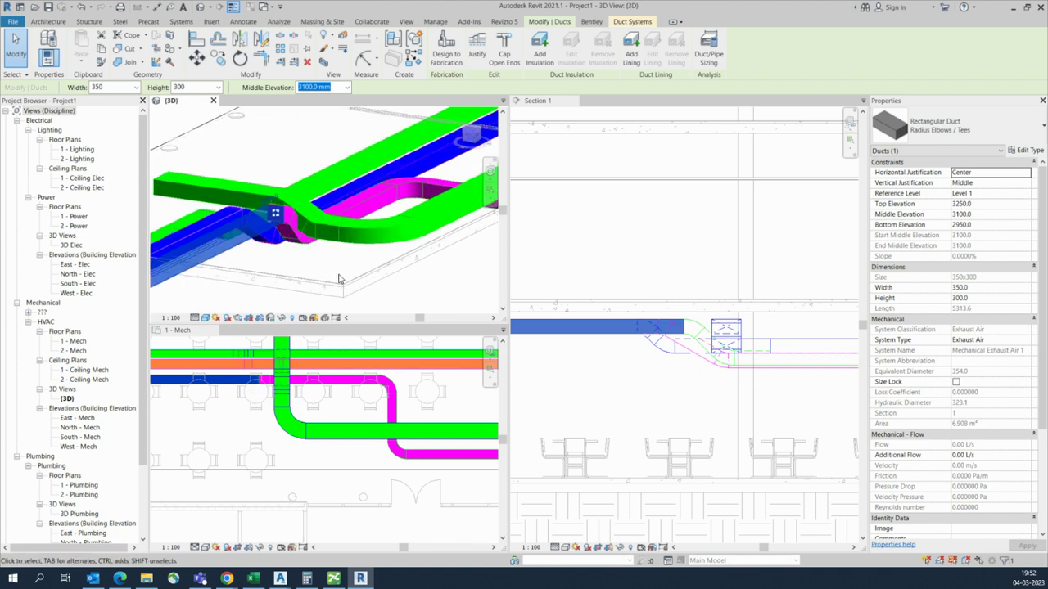
scroll(344, 283, down, 1)
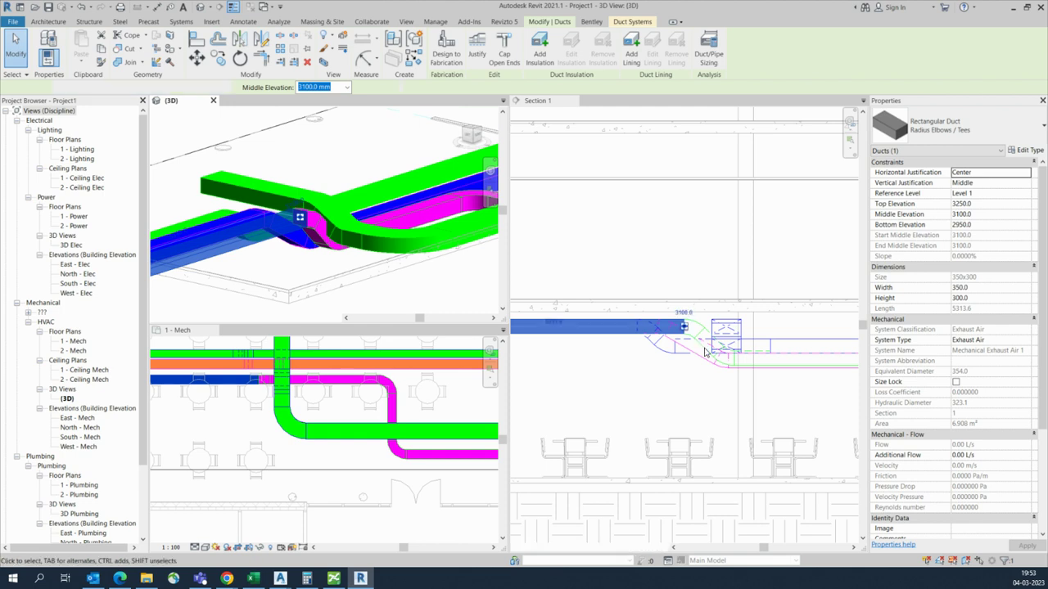
click(706, 353)
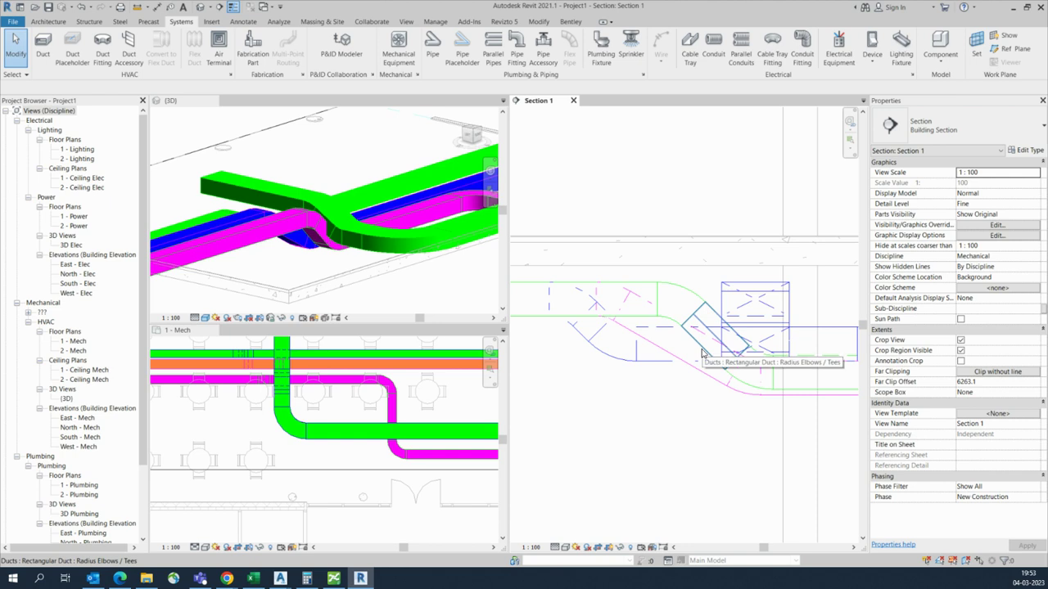
Move the sloped piece of the exhaust duct's offset horizontally in the section, further away from the wide vertical supply duct's crossing
click(702, 354)
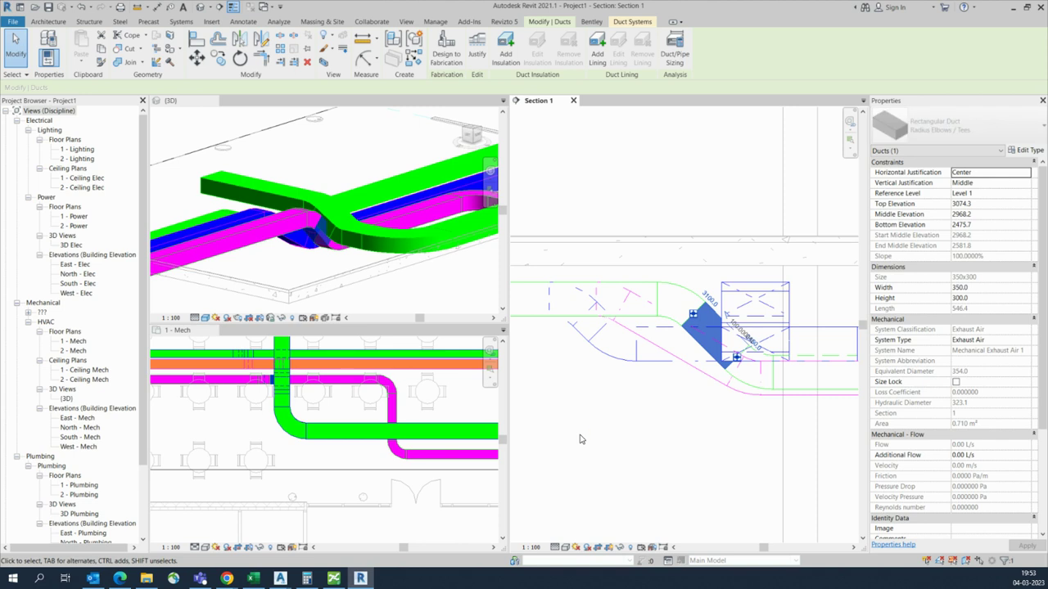
key(Left)
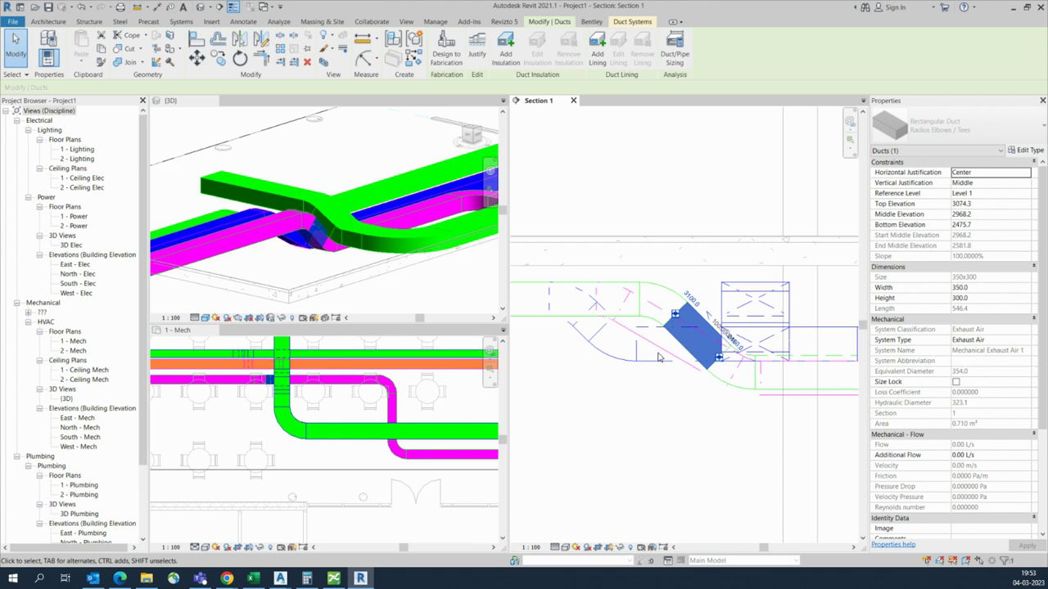
drag(646, 323, 595, 323)
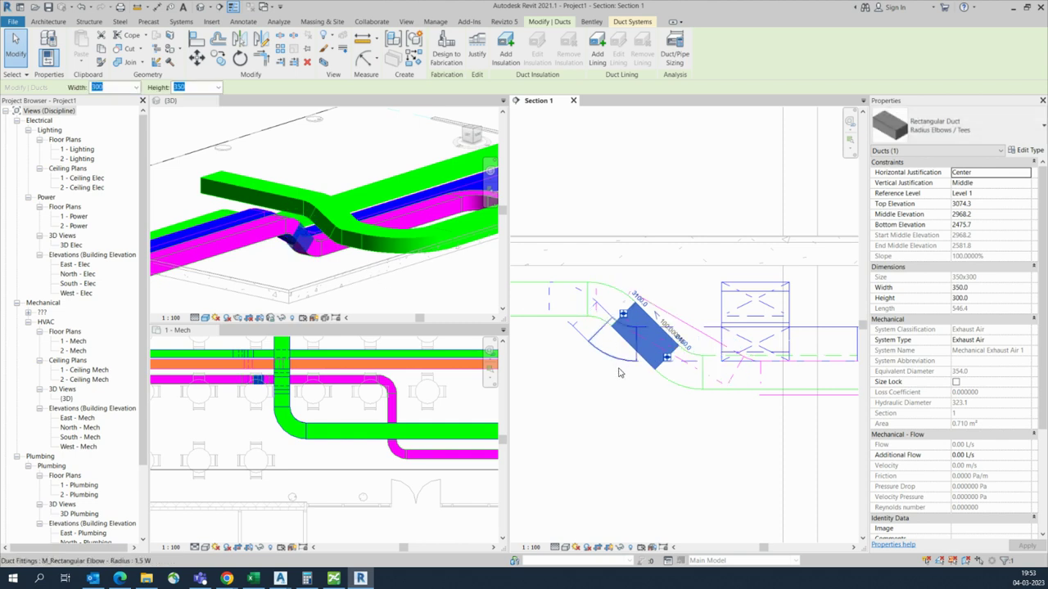
click(661, 418)
scroll(667, 415, down, 1)
middle_drag(676, 410, 655, 389)
scroll(648, 381, down, 3)
scroll(647, 377, up, 2)
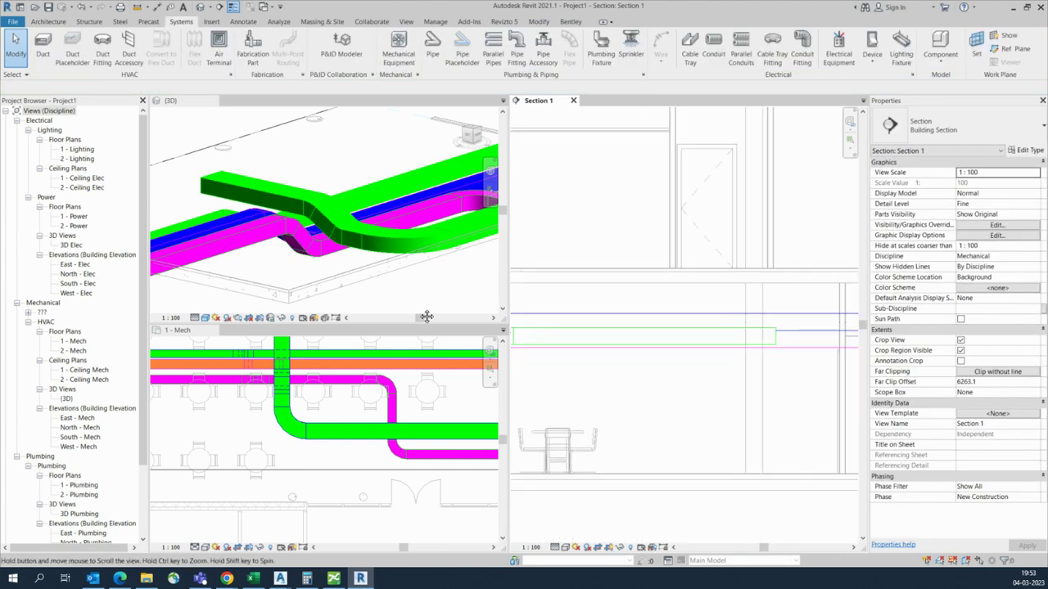
Lower the exhaust duct's straight run after the second plan bend to 2400 mm middle elevation, and finally to 2350 mm
click(417, 283)
shift+middle_drag(416, 284, 447, 239)
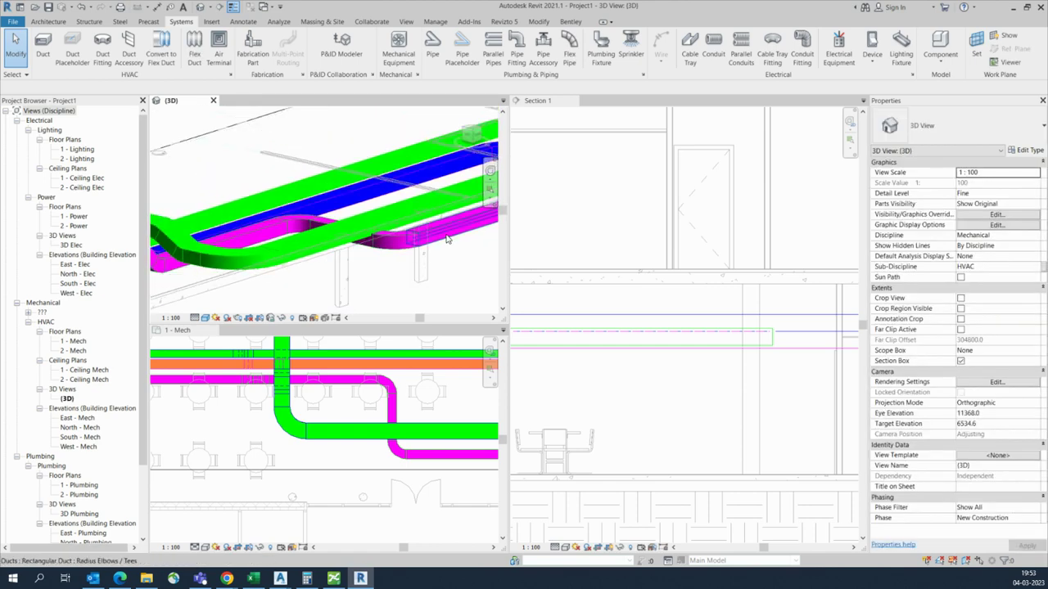
click(447, 239)
click(311, 87)
click(309, 87)
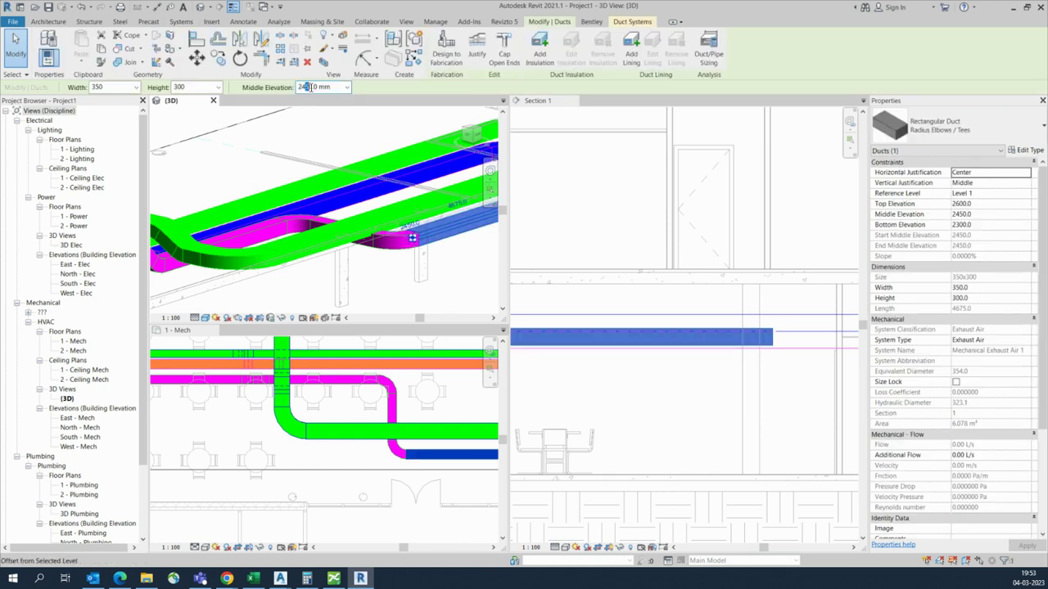
text(0)
key(Return)
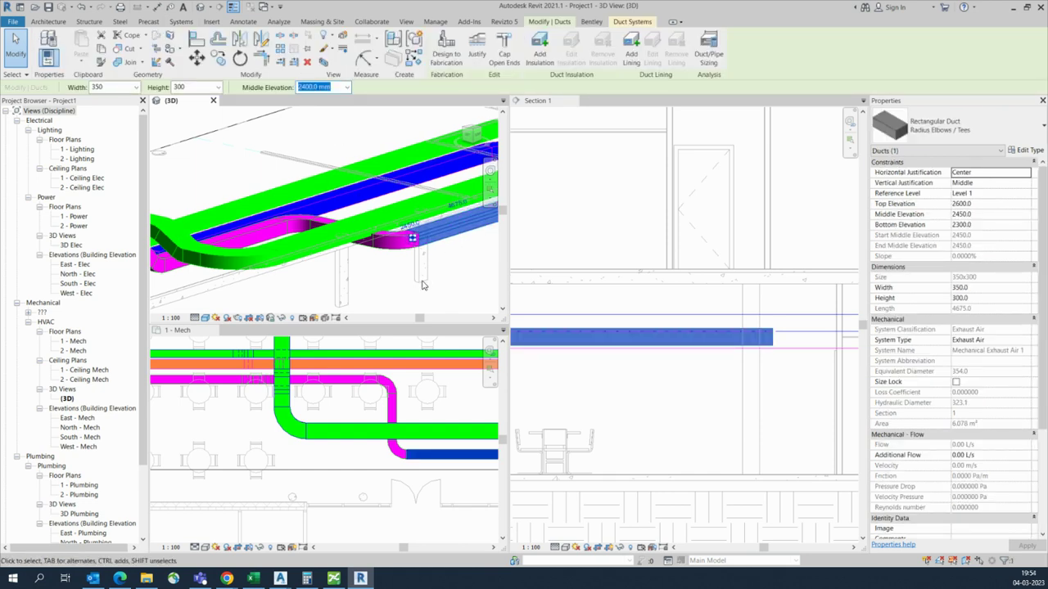
click(305, 87)
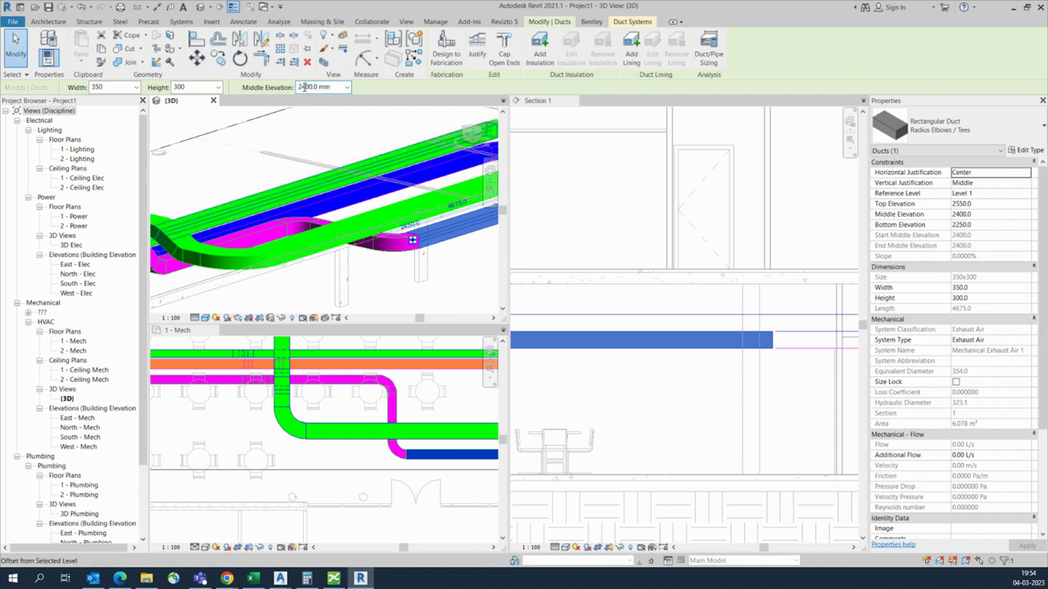
text(235)
key(Return)
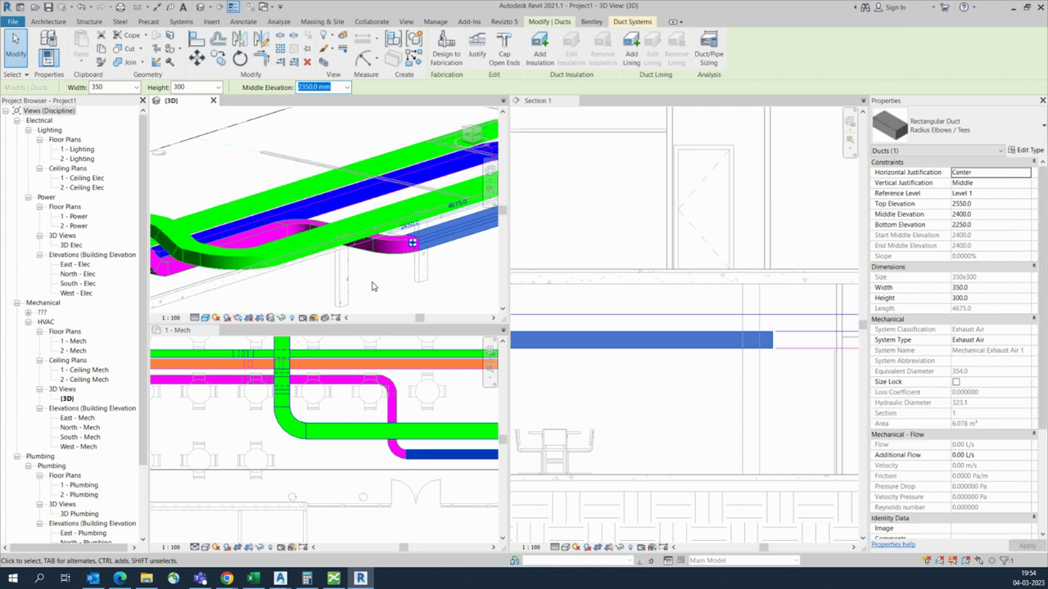
key(Escape)
Inspect the exhaust duct's lowered run and its crossings with the other ducts in the 3D and section views
scroll(367, 233, up, 3)
shift+middle_drag(390, 218, 388, 250)
scroll(387, 249, down, 5)
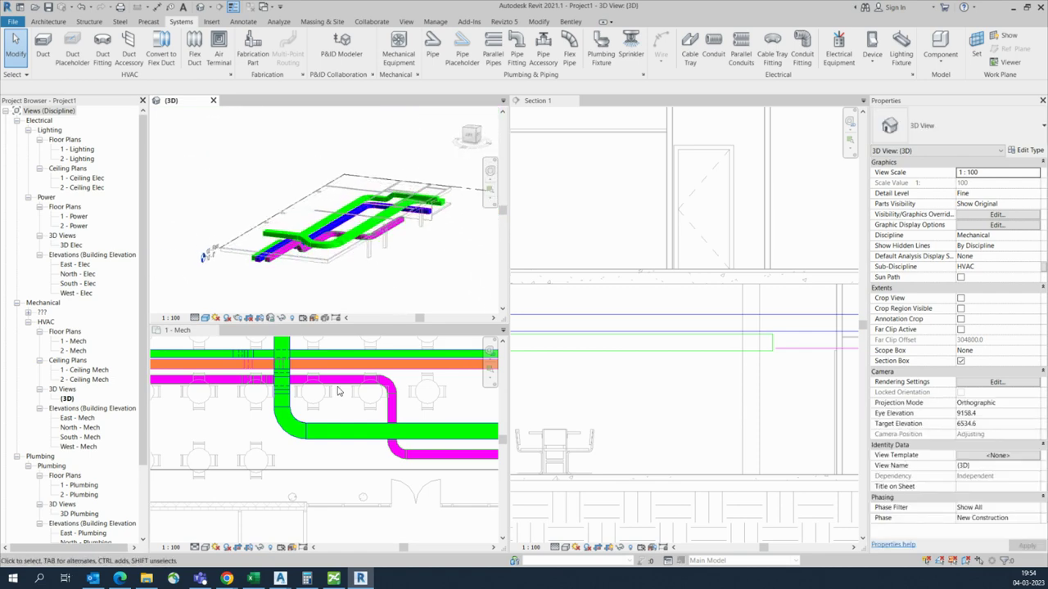
click(661, 397)
scroll(661, 389, down, 3)
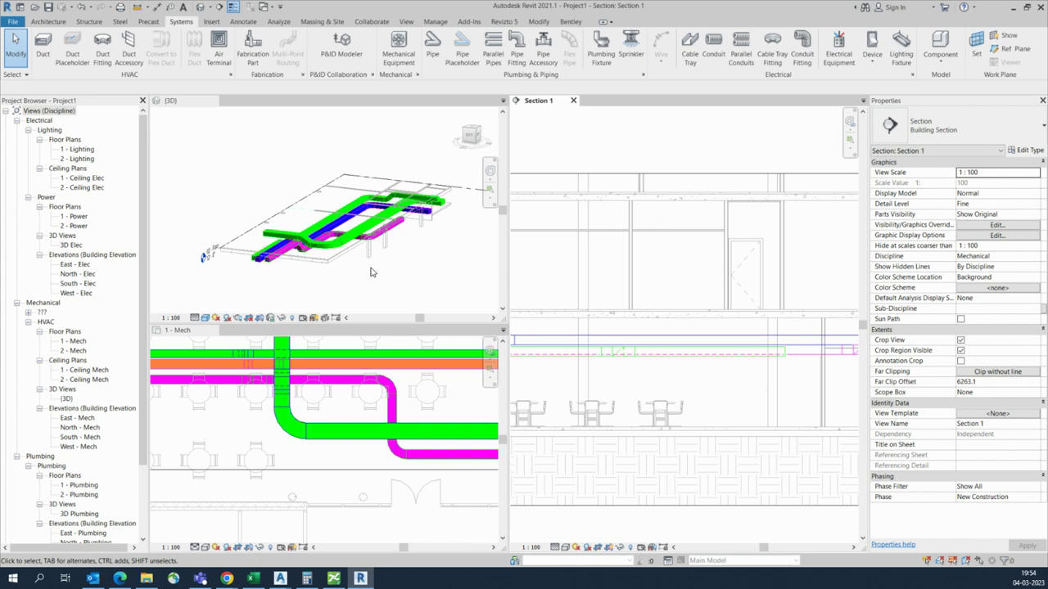
scroll(370, 272, up, 5)
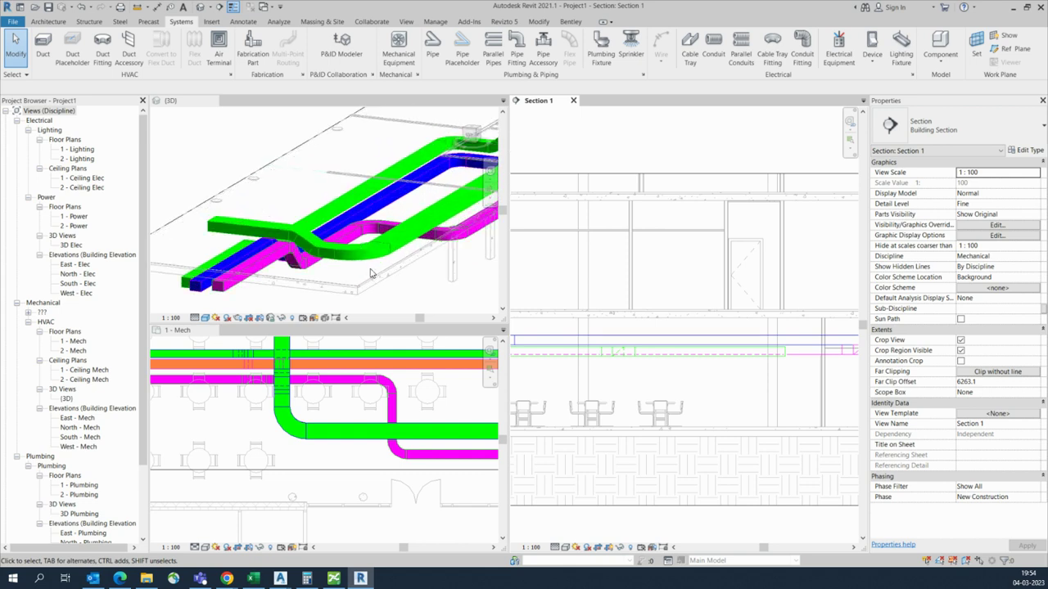